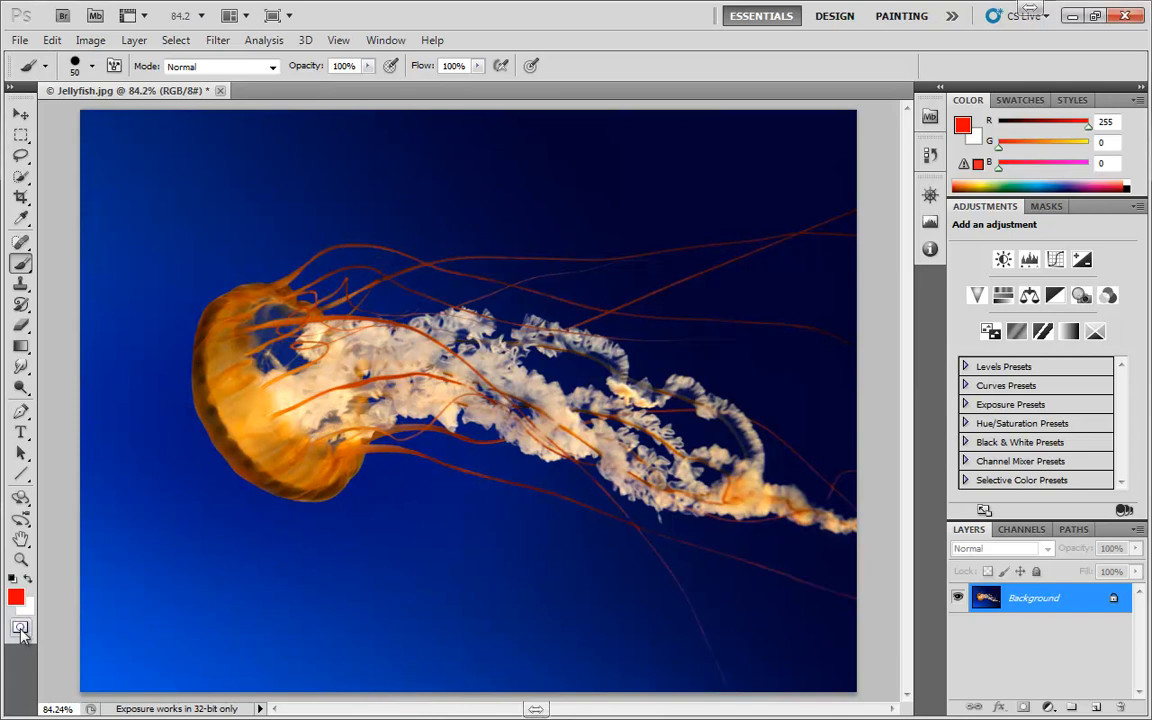
Switch the jellyfish image into Quick Mask mode
{"action": "key", "text": "q"}
{"action": "key", "text": "q"}
{"action": "key", "text": "q"}
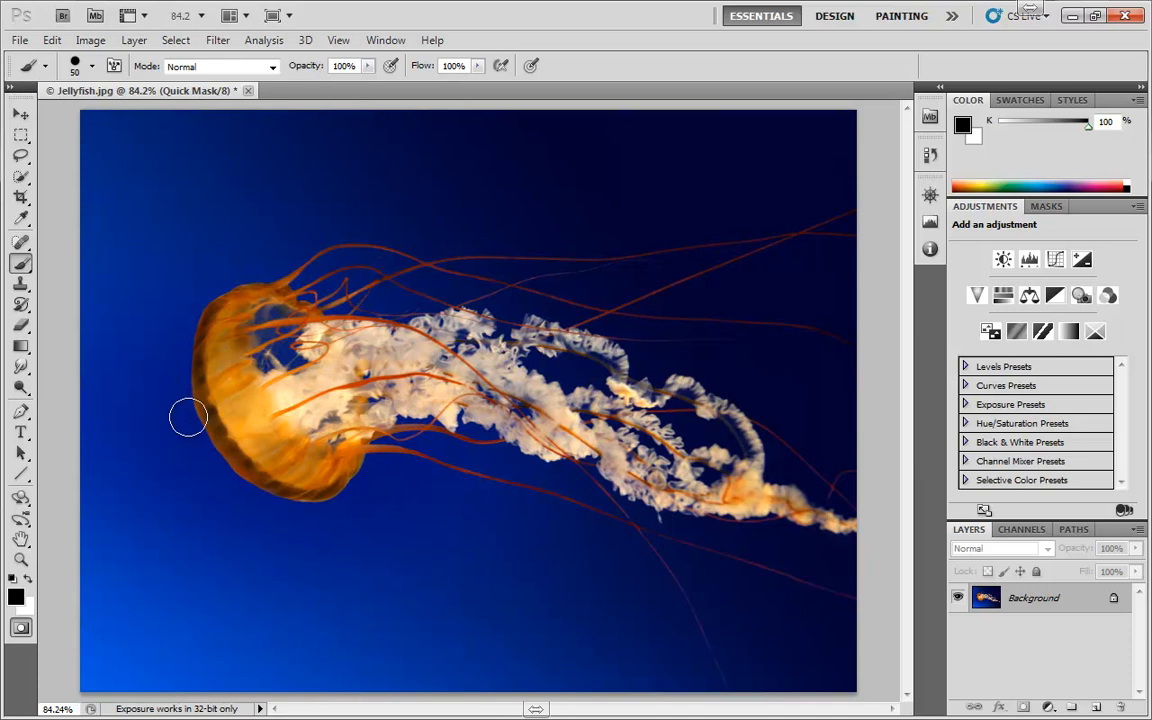
Brush a freehand trial stroke over the jellyfish in the Quick Mask and undo it
{"action": "mouse_move", "coordinate": [185, 411]}
{"action": "left_mouse_down"}
{"action": "mouse_move", "coordinate": [285, 391]}
{"action": "mouse_move", "coordinate": [337, 469]}
{"action": "mouse_move", "coordinate": [276, 403]}
{"action": "mouse_move", "coordinate": [396, 486]}
{"action": "mouse_move", "coordinate": [488, 380]}
{"action": "mouse_move", "coordinate": [272, 478]}
{"action": "mouse_move", "coordinate": [452, 204]}
{"action": "mouse_move", "coordinate": [432, 323]}
{"action": "mouse_move", "coordinate": [476, 582]}
{"action": "mouse_move", "coordinate": [570, 569]}
{"action": "mouse_move", "coordinate": [451, 289]}
{"action": "mouse_move", "coordinate": [322, 176]}
{"action": "left_mouse_up"}
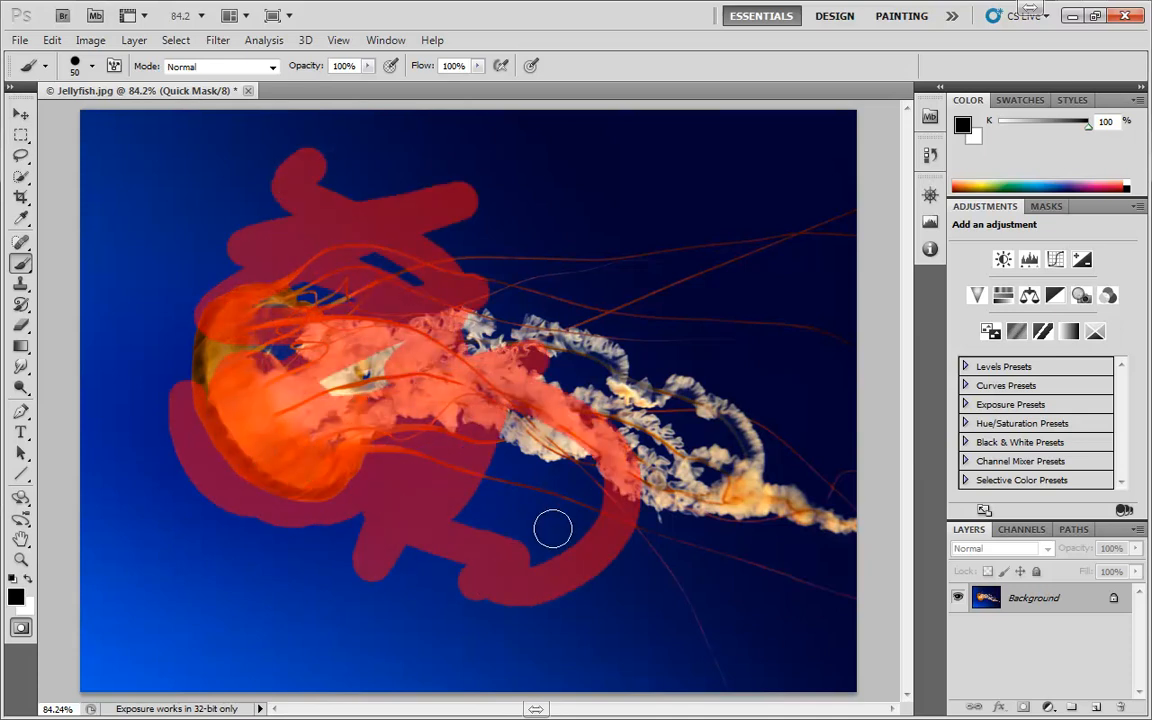
{"action": "key", "text": "ctrl+z"}
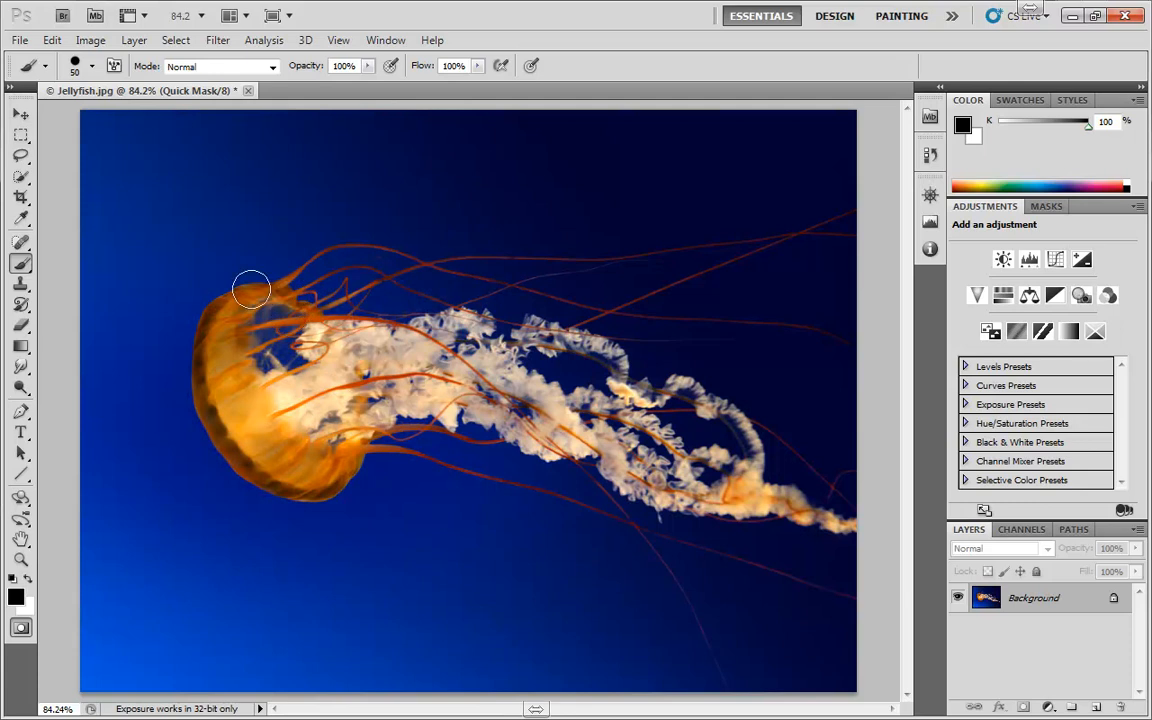
Try a muted red (#bc3131) as the foreground colour in the Quick Mask, and set the colour back to black
{"action": "left_click", "coordinate": [16, 597]}
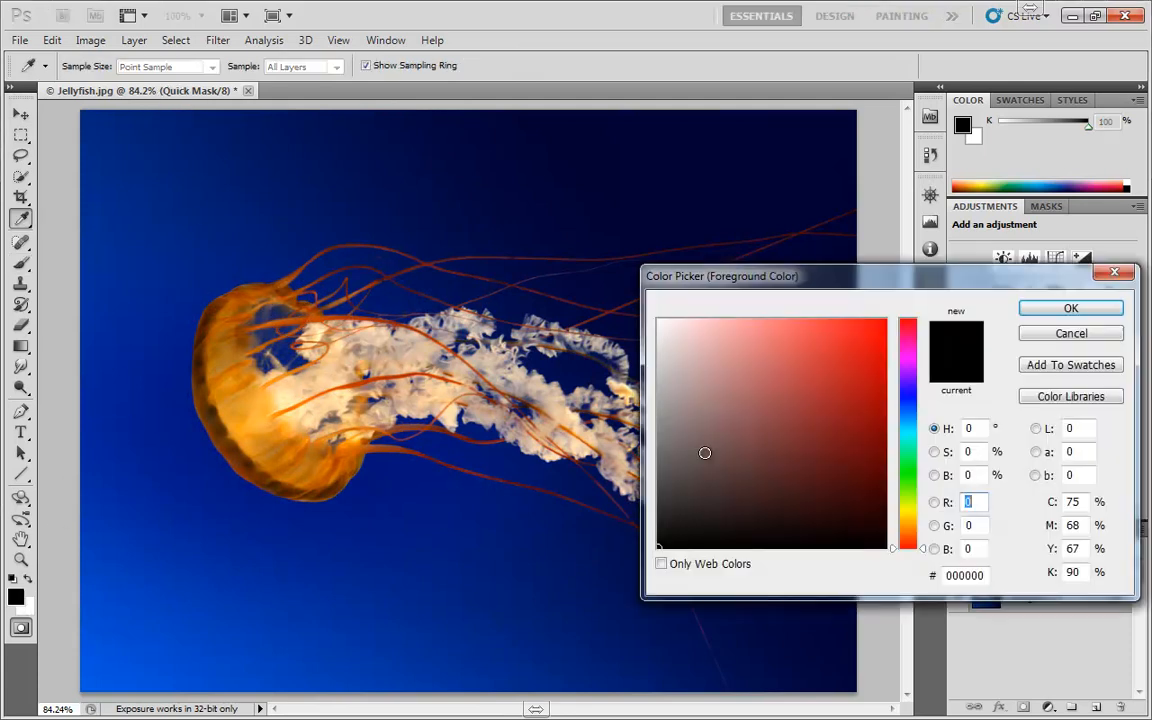
{"action": "left_click", "coordinate": [825, 378]}
{"action": "left_click", "coordinate": [1100, 307]}
{"action": "left_click", "coordinate": [21, 595]}
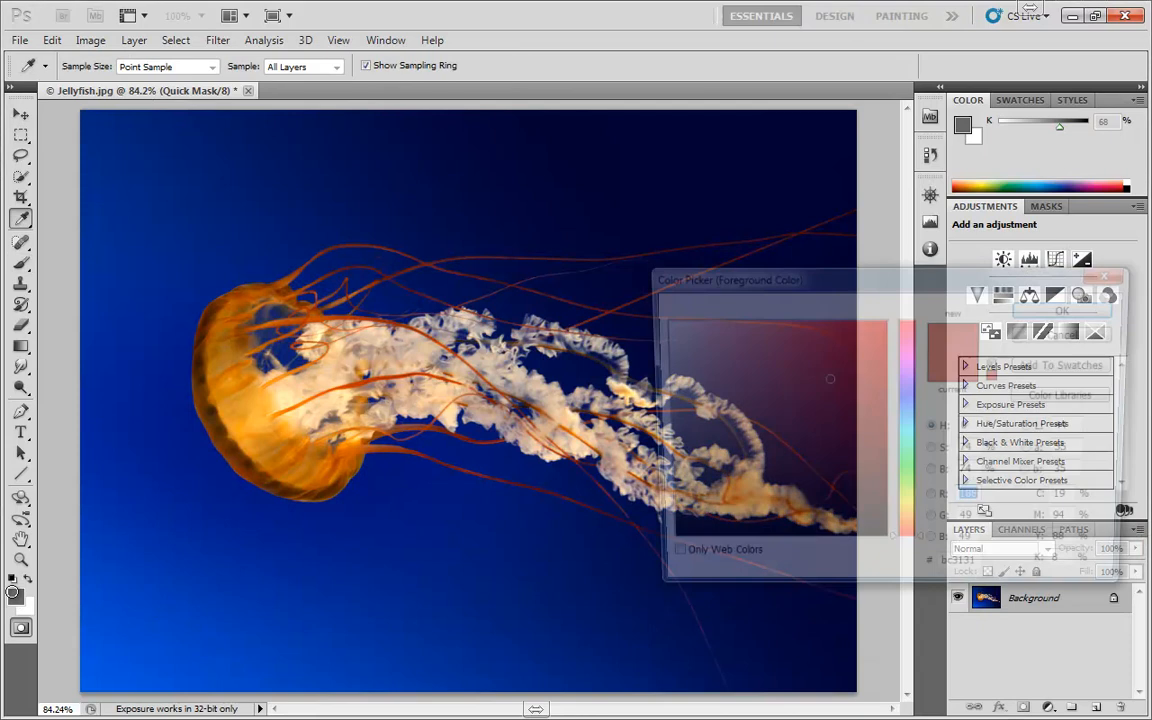
{"action": "left_click_drag", "start_coordinate": [766, 482], "coordinate": [602, 666]}
{"action": "left_click", "coordinate": [1043, 312]}
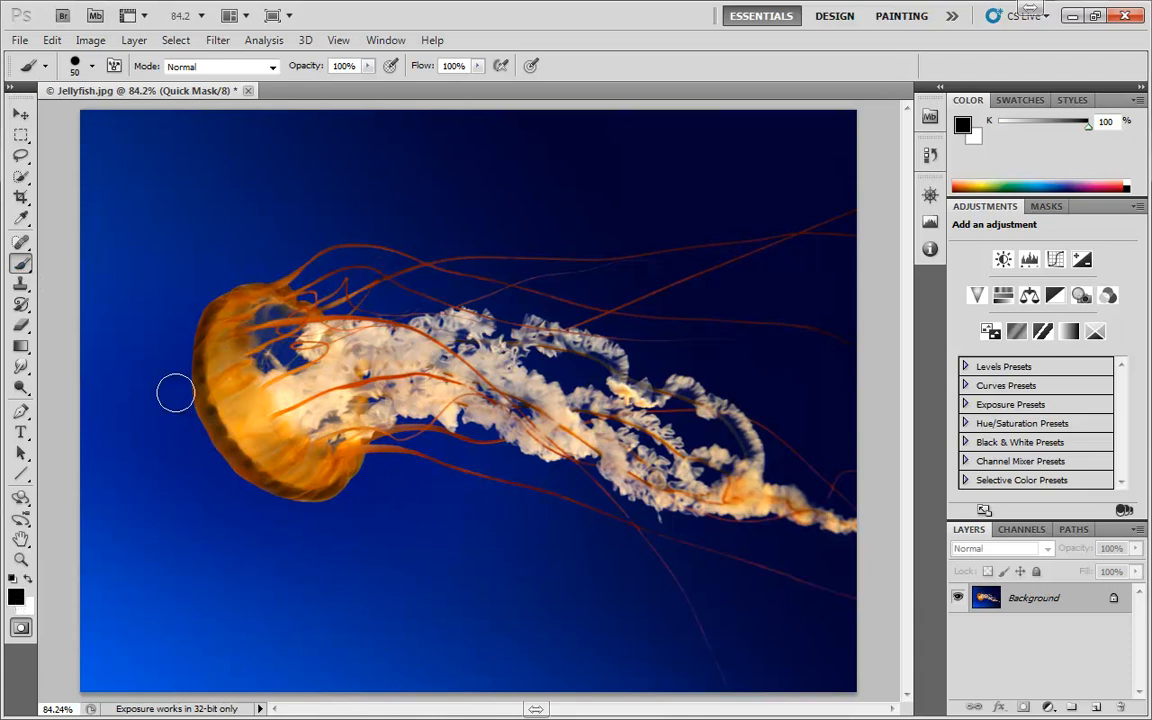
Mask the jellyfish's bell with the Brush and Eraser, and turn the Quick Mask into a selection of everything outside it
{"action": "left_click", "coordinate": [249, 304]}
{"action": "mouse_move", "coordinate": [249, 304]}
{"action": "left_mouse_down"}
{"action": "mouse_move", "coordinate": [212, 385]}
{"action": "mouse_move", "coordinate": [236, 435]}
{"action": "mouse_move", "coordinate": [300, 475]}
{"action": "mouse_move", "coordinate": [341, 456]}
{"action": "mouse_move", "coordinate": [348, 435]}
{"action": "mouse_move", "coordinate": [316, 352]}
{"action": "mouse_move", "coordinate": [276, 314]}
{"action": "mouse_move", "coordinate": [246, 328]}
{"action": "mouse_move", "coordinate": [244, 405]}
{"action": "mouse_move", "coordinate": [285, 456]}
{"action": "mouse_move", "coordinate": [310, 355]}
{"action": "mouse_move", "coordinate": [258, 354]}
{"action": "mouse_move", "coordinate": [302, 382]}
{"action": "mouse_move", "coordinate": [280, 423]}
{"action": "mouse_move", "coordinate": [256, 407]}
{"action": "mouse_move", "coordinate": [256, 433]}
{"action": "mouse_move", "coordinate": [229, 404]}
{"action": "mouse_move", "coordinate": [248, 456]}
{"action": "mouse_move", "coordinate": [285, 477]}
{"action": "mouse_move", "coordinate": [318, 469]}
{"action": "mouse_move", "coordinate": [312, 482]}
{"action": "mouse_move", "coordinate": [294, 475]}
{"action": "mouse_move", "coordinate": [224, 414]}
{"action": "mouse_move", "coordinate": [229, 444]}
{"action": "mouse_move", "coordinate": [322, 469]}
{"action": "mouse_move", "coordinate": [331, 496]}
{"action": "mouse_move", "coordinate": [214, 494]}
{"action": "mouse_move", "coordinate": [219, 469]}
{"action": "mouse_move", "coordinate": [187, 419]}
{"action": "mouse_move", "coordinate": [232, 475]}
{"action": "left_mouse_up"}
{"action": "key", "text": "e"}
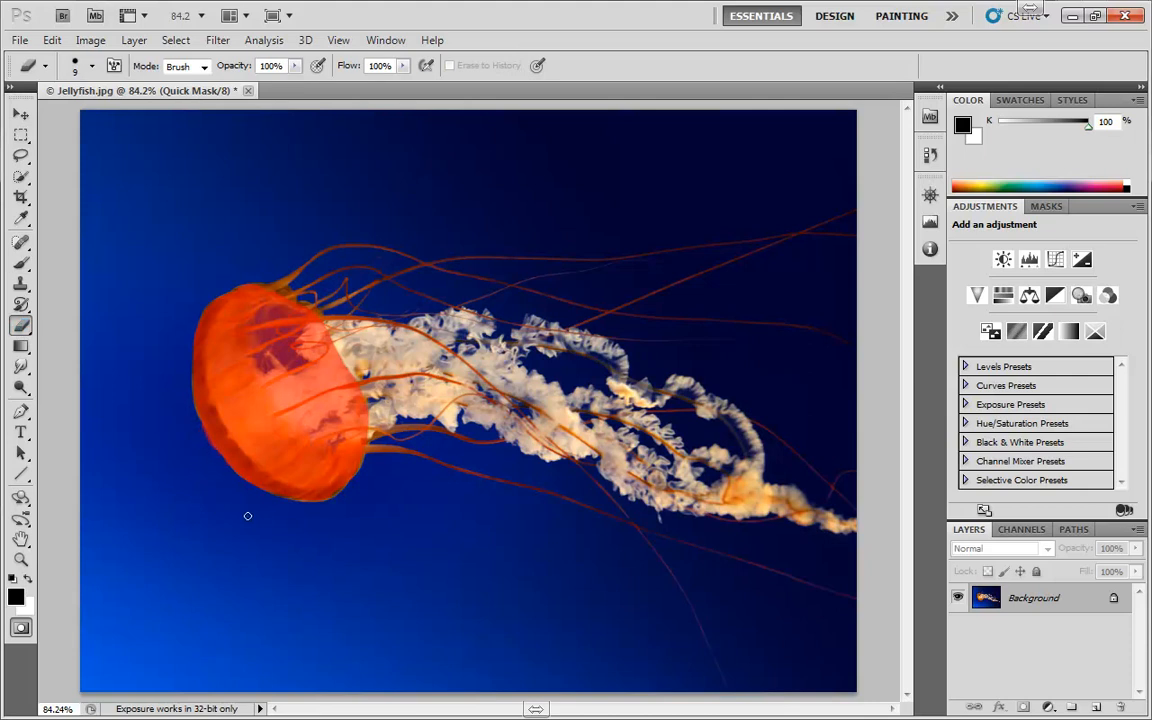
{"action": "key", "text": "q"}
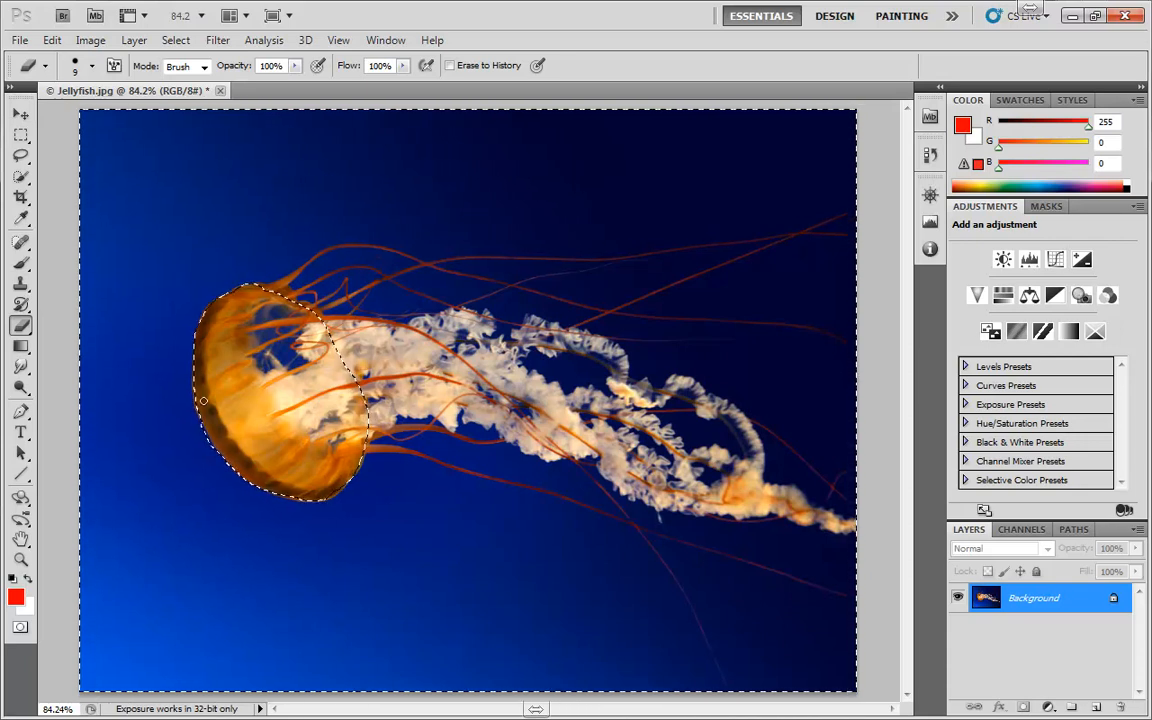
{"action": "key", "text": "q"}
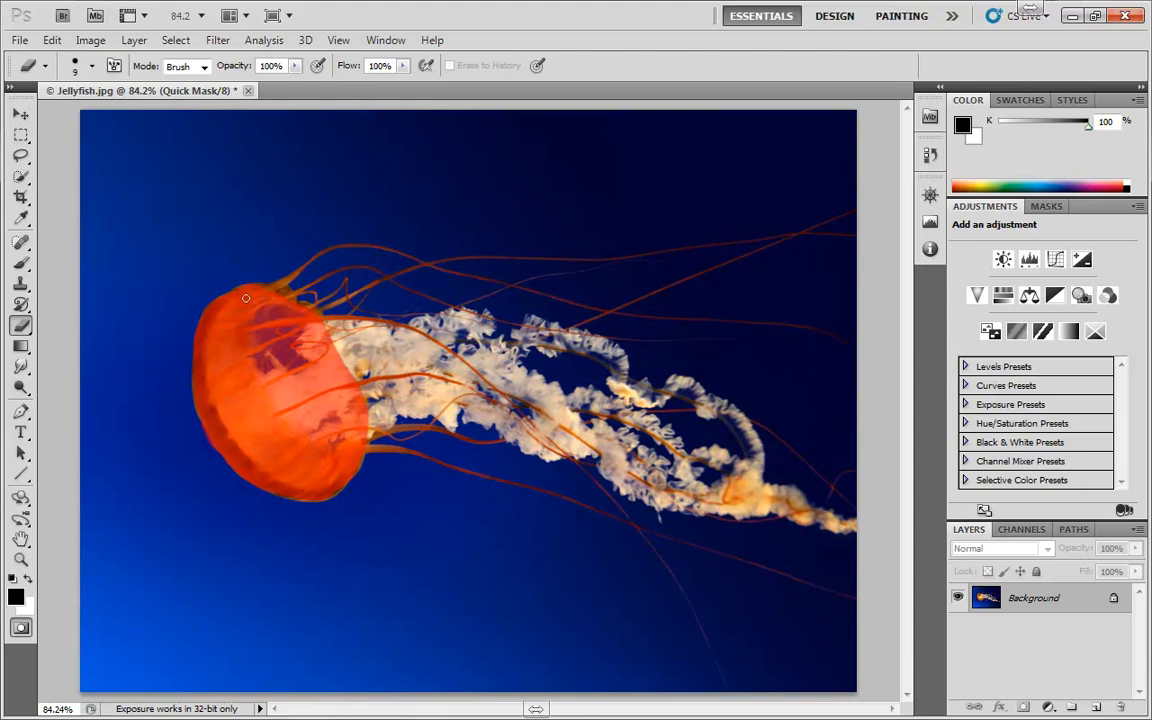
{"action": "key", "text": "q"}
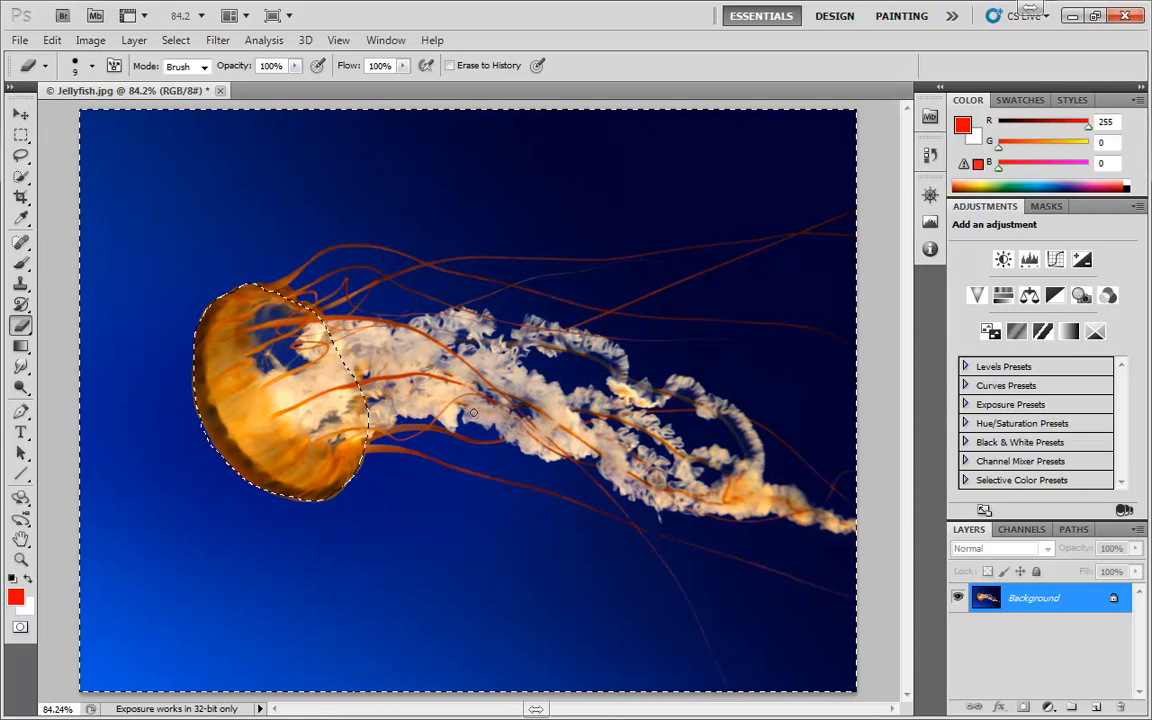
Fill the selected area around the bell with a red (#ff0000) Solid Color fill layer, and delete that layer
{"action": "left_click", "coordinate": [1049, 706]}
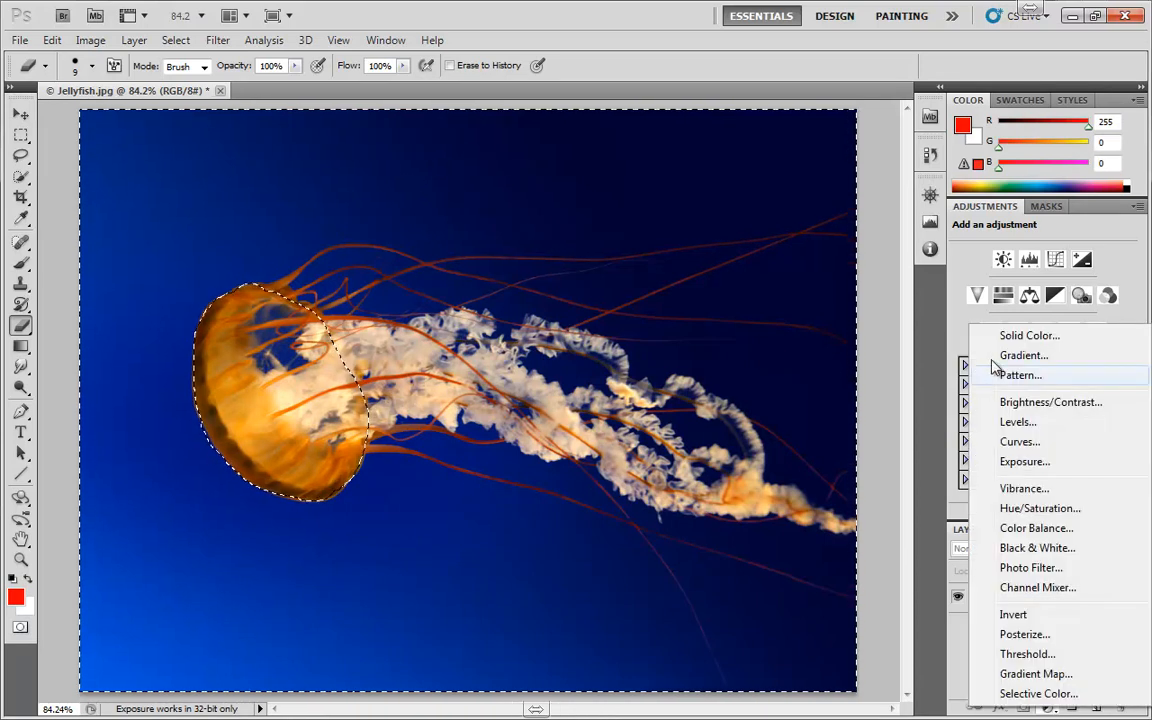
{"action": "left_click", "coordinate": [1028, 336]}
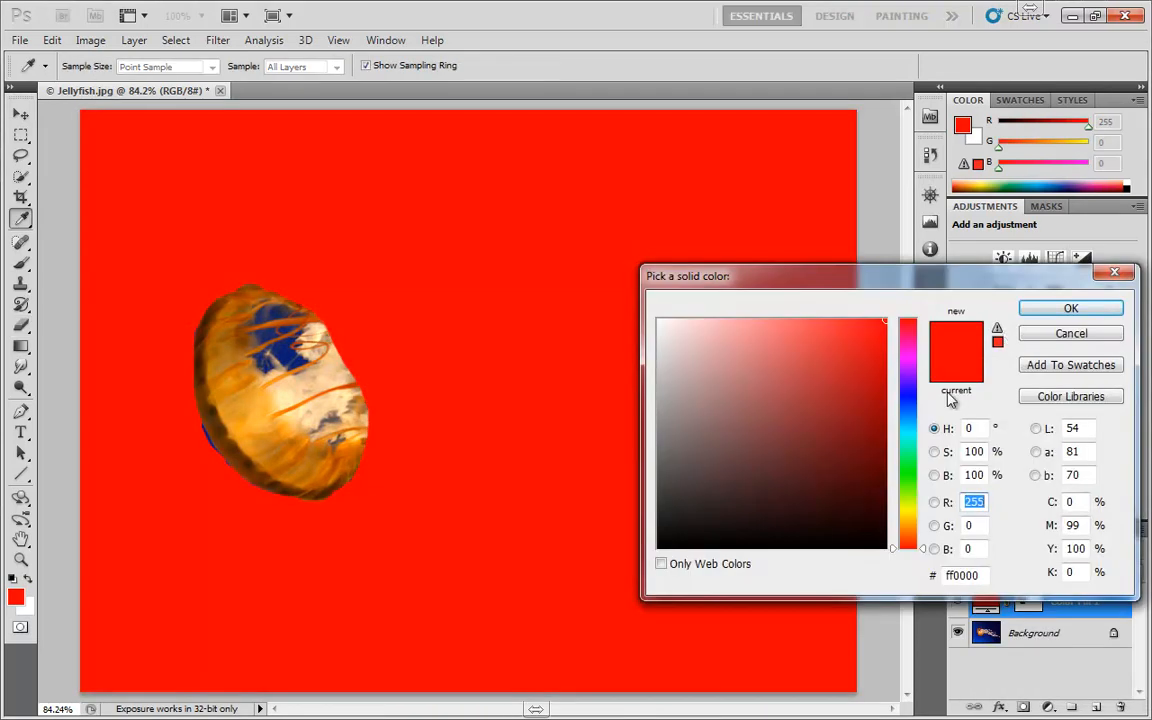
{"action": "left_click", "coordinate": [1066, 308]}
{"action": "key", "text": "e"}
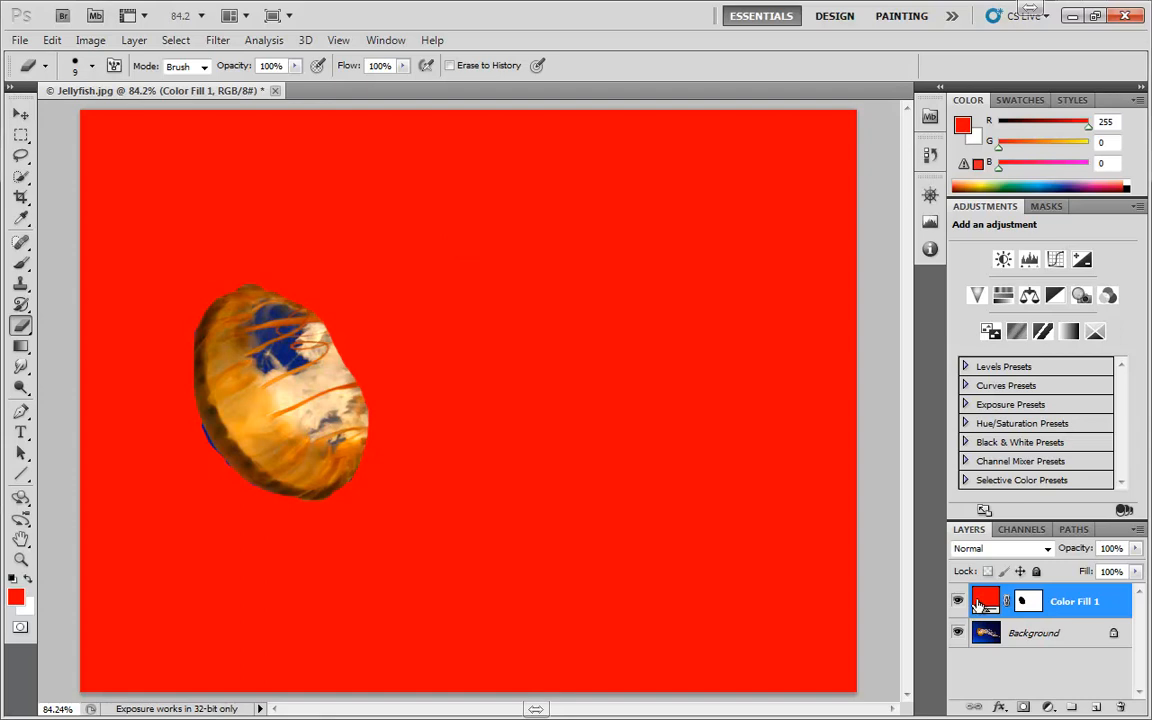
{"action": "left_click_drag", "start_coordinate": [983, 608], "coordinate": [1118, 708]}
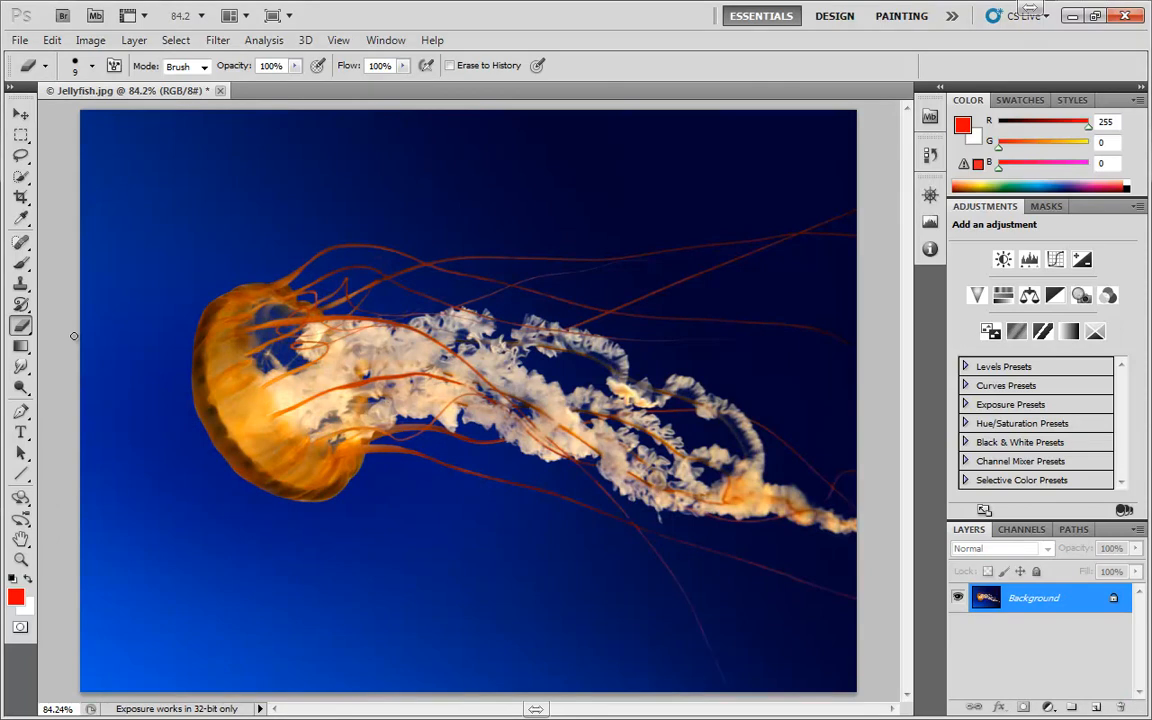
Draw a black-to-white linear gradient diagonally from the image's upper-left to lower-right corner in Quick Mask mode, and convert it to a selection
{"action": "key", "text": "q"}
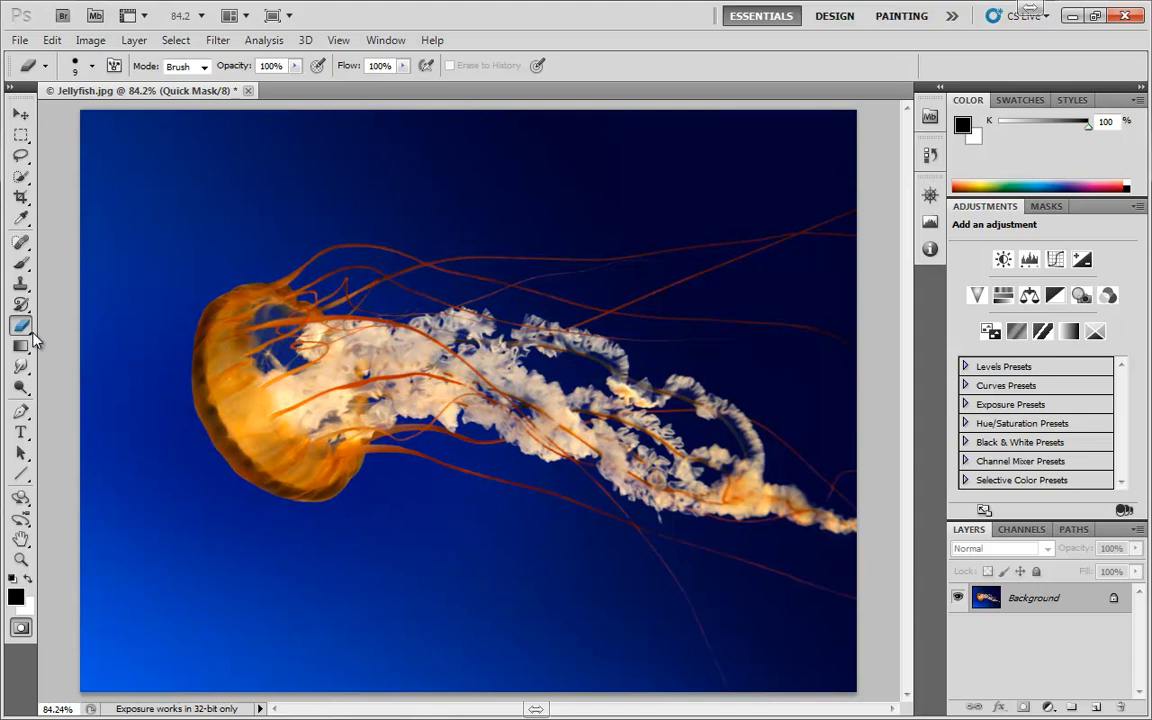
{"action": "left_click", "coordinate": [20, 263]}
{"action": "left_click", "coordinate": [20, 346]}
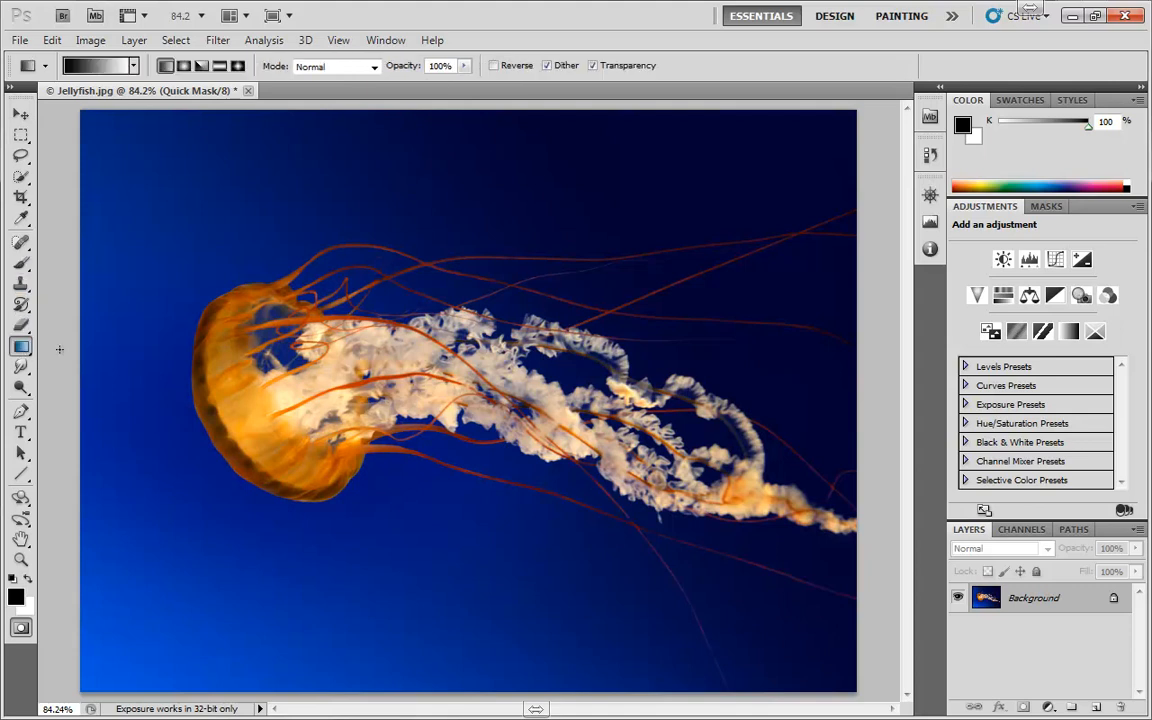
{"action": "left_click_drag", "start_coordinate": [82, 112], "coordinate": [832, 686]}
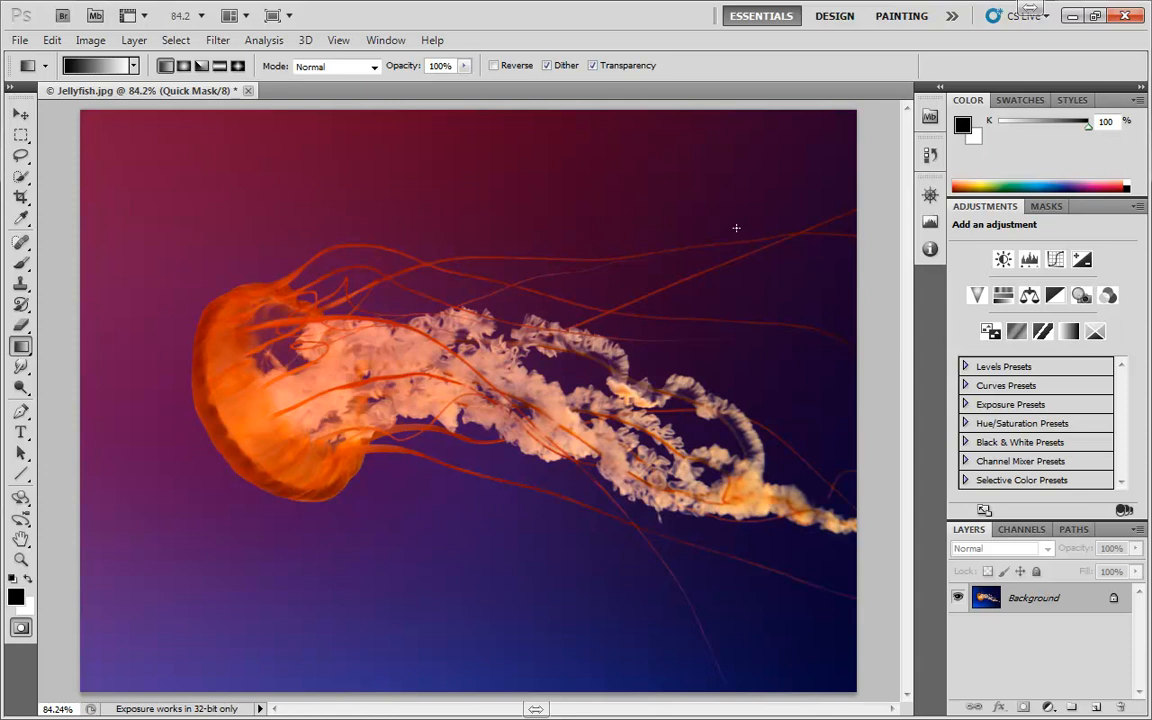
{"action": "key", "text": "q"}
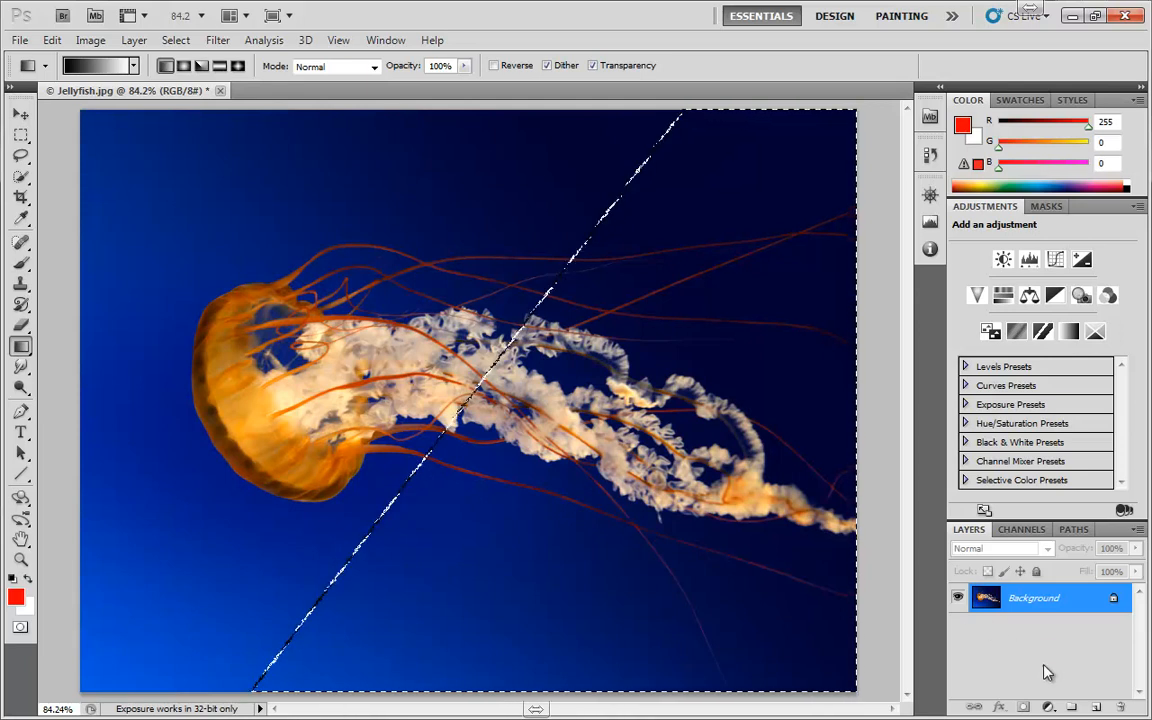
Add a red Solid Color fill layer masked by the diagonal gradient selection
{"action": "left_click", "coordinate": [1048, 707]}
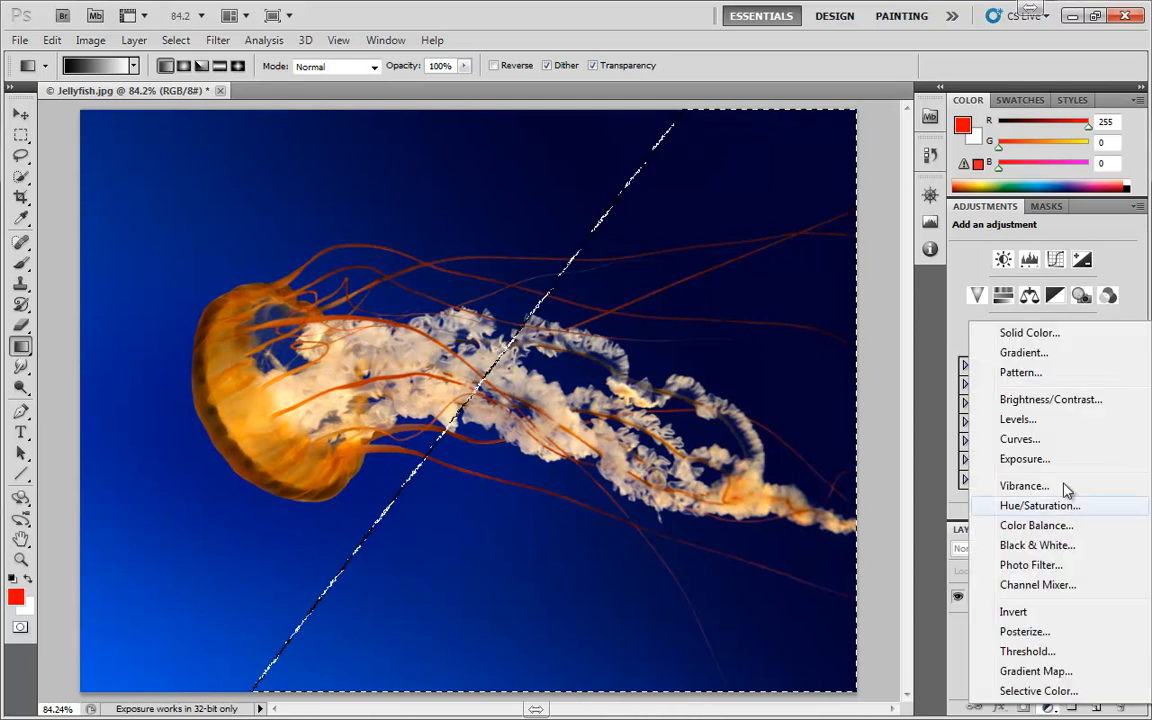
{"action": "left_click", "coordinate": [1028, 334]}
{"action": "left_click", "coordinate": [1050, 306]}
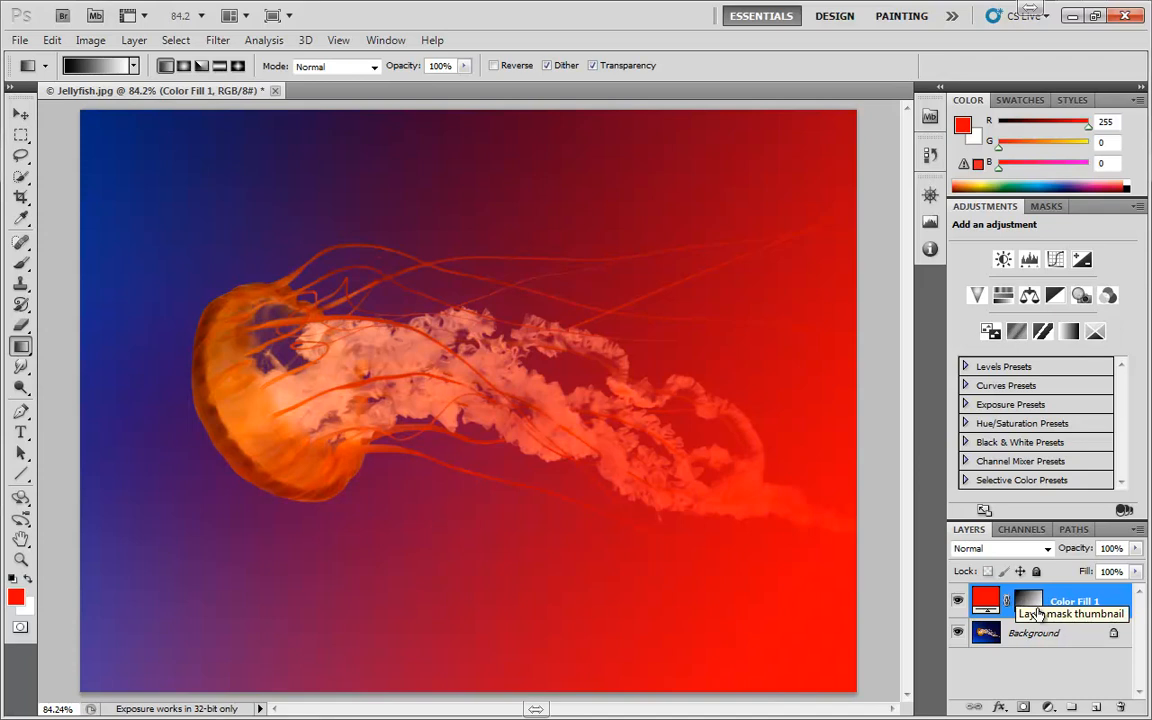
Change the fill layer's colour to green (#00a837), and delete the fill layer
{"action": "double_click", "coordinate": [985, 598]}
{"action": "left_click", "coordinate": [885, 398]}
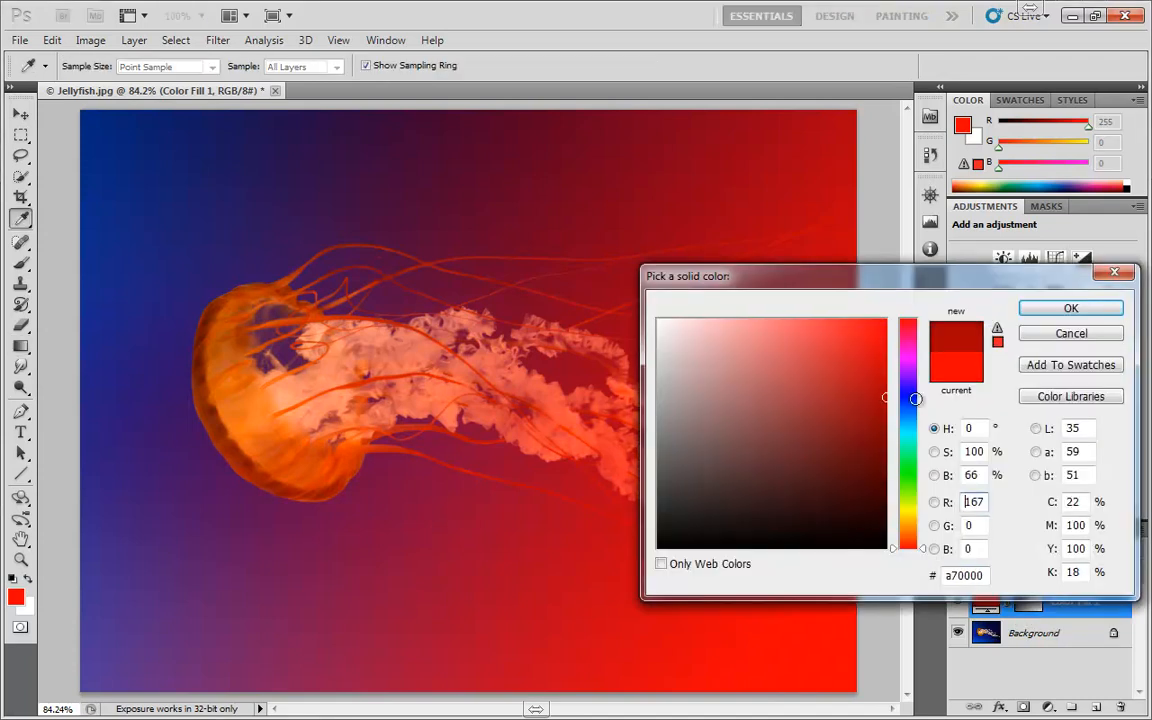
{"action": "left_click", "coordinate": [915, 459]}
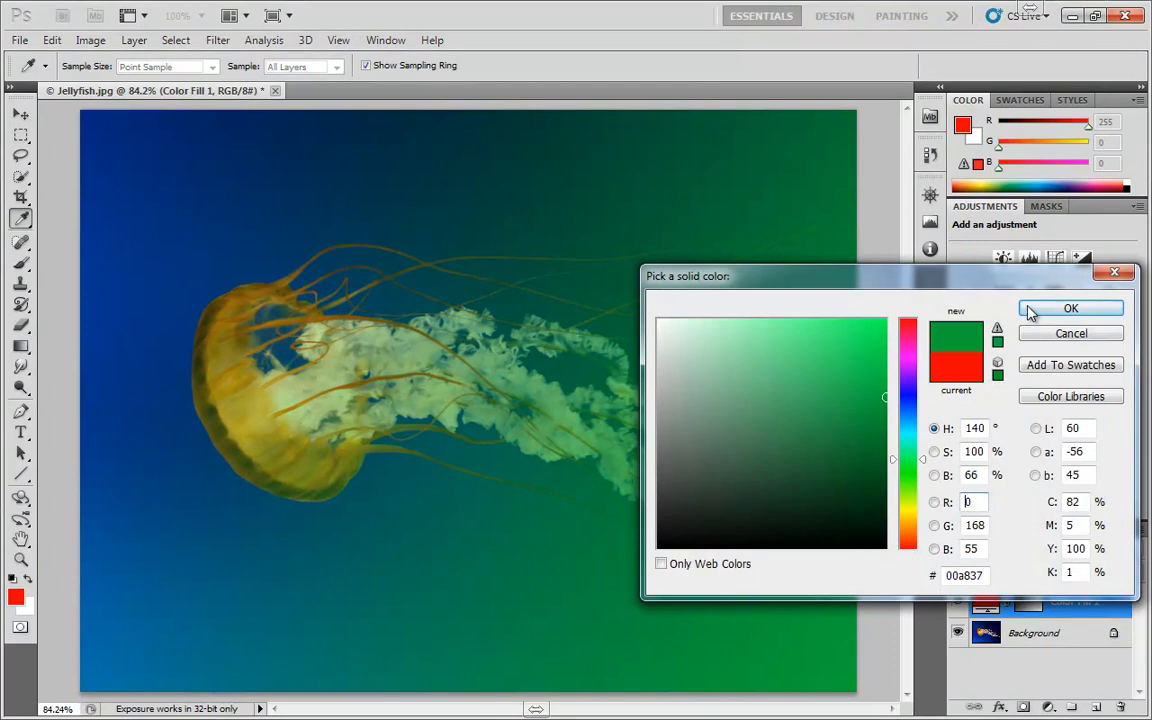
{"action": "left_click", "coordinate": [1069, 308]}
{"action": "key", "text": "g"}
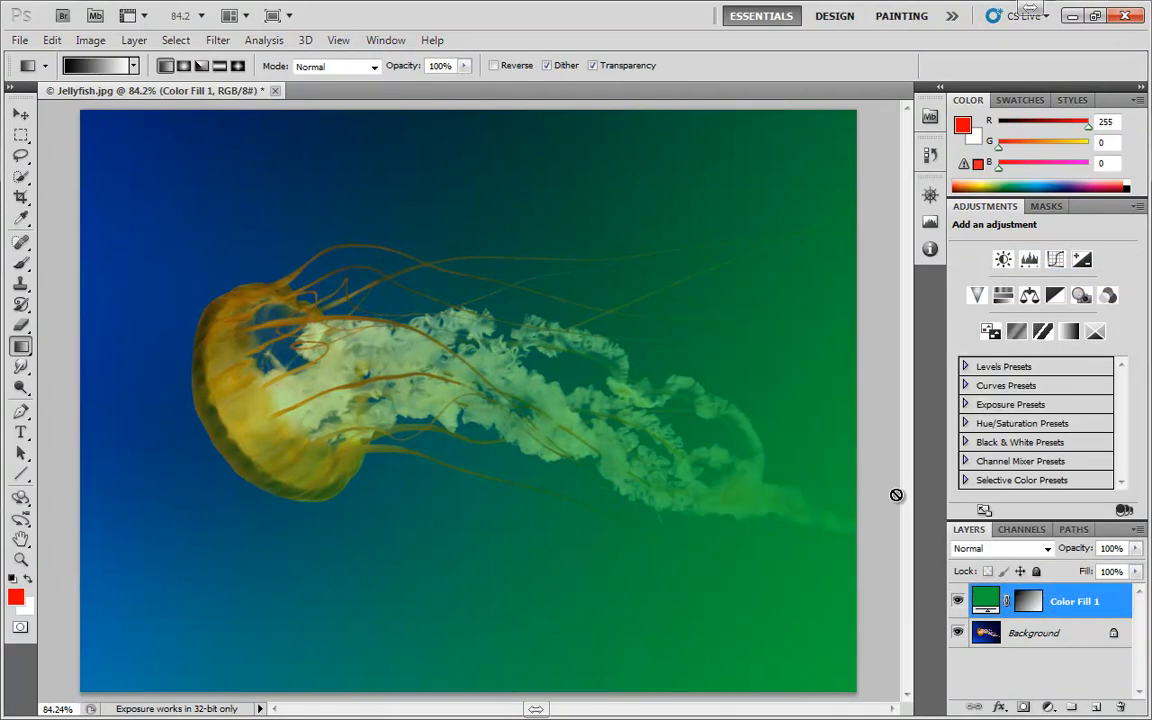
{"action": "left_click_drag", "start_coordinate": [990, 601], "coordinate": [1120, 707]}
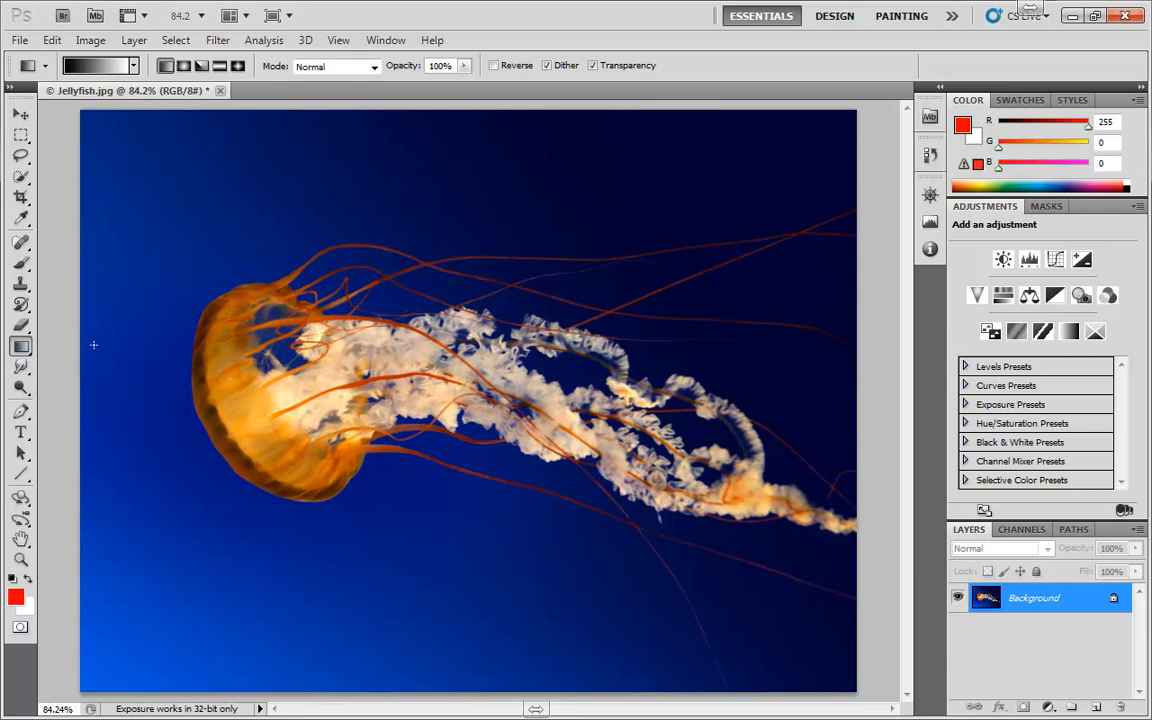
Draw a radial gradient outward from the jellyfish's bell in Quick Mask mode, and convert it to a selection
{"action": "key", "text": "q"}
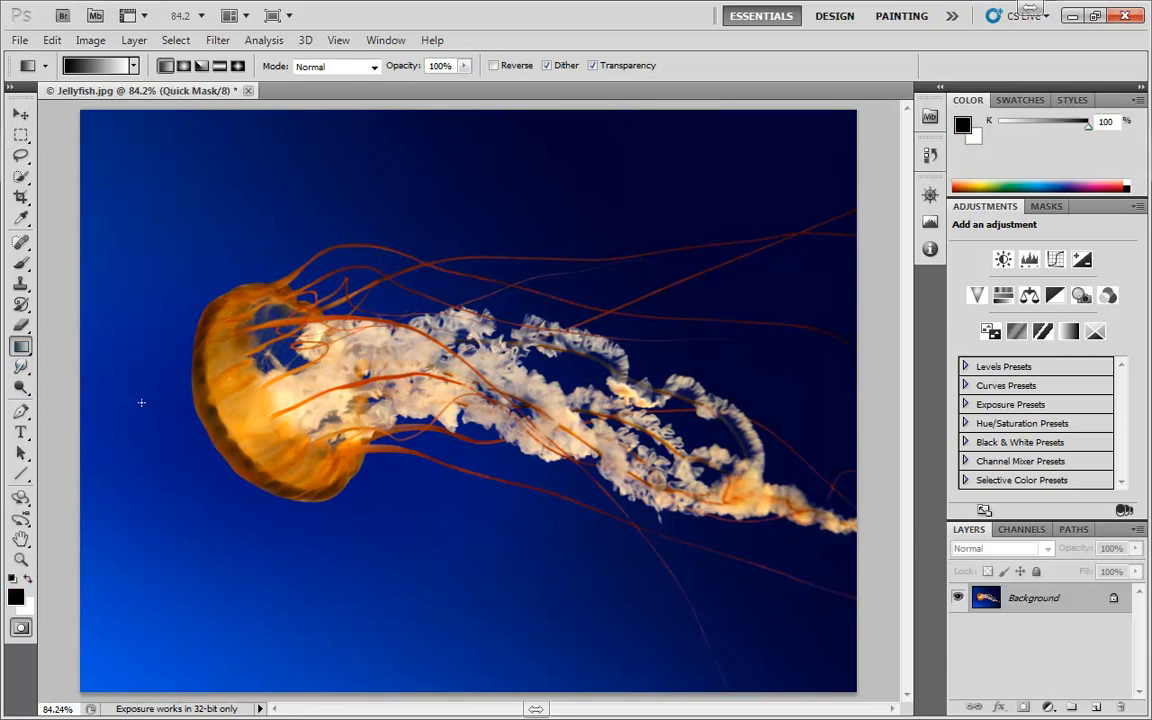
{"action": "left_click", "coordinate": [184, 65]}
{"action": "left_click_drag", "start_coordinate": [240, 368], "coordinate": [487, 489]}
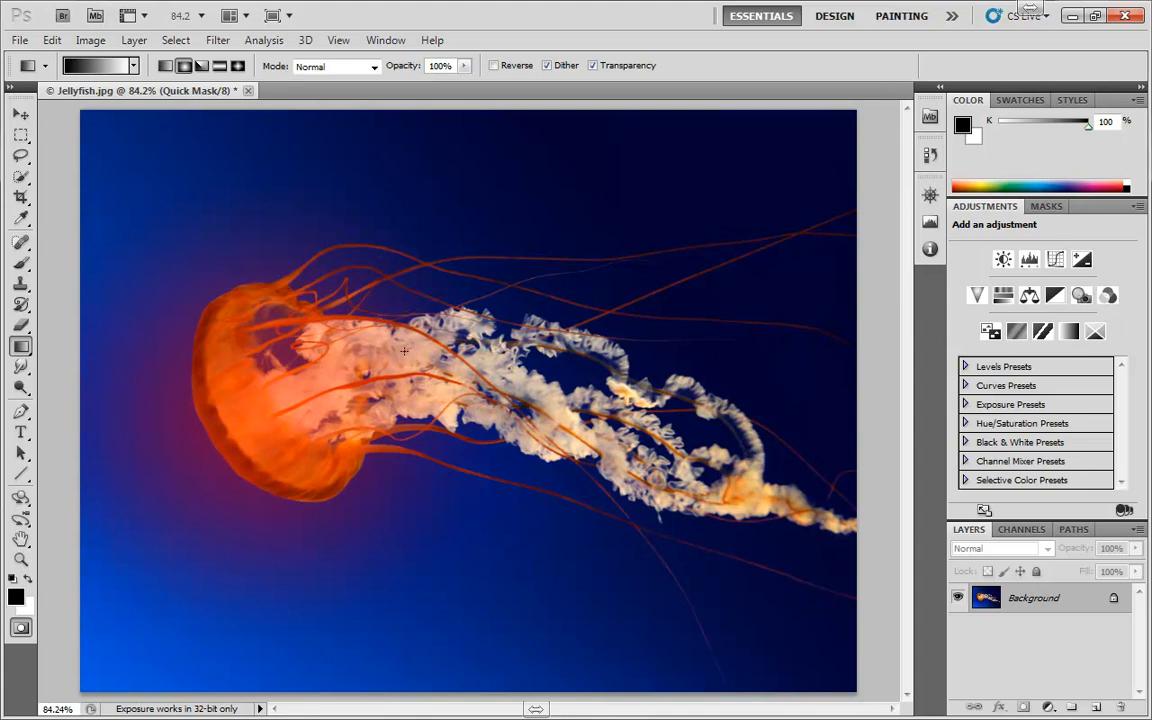
{"action": "key", "text": "q"}
Apply a Gaussian Blur with a radius of 4.5 pixels to the selected area around the bell
{"action": "left_click", "coordinate": [218, 40]}
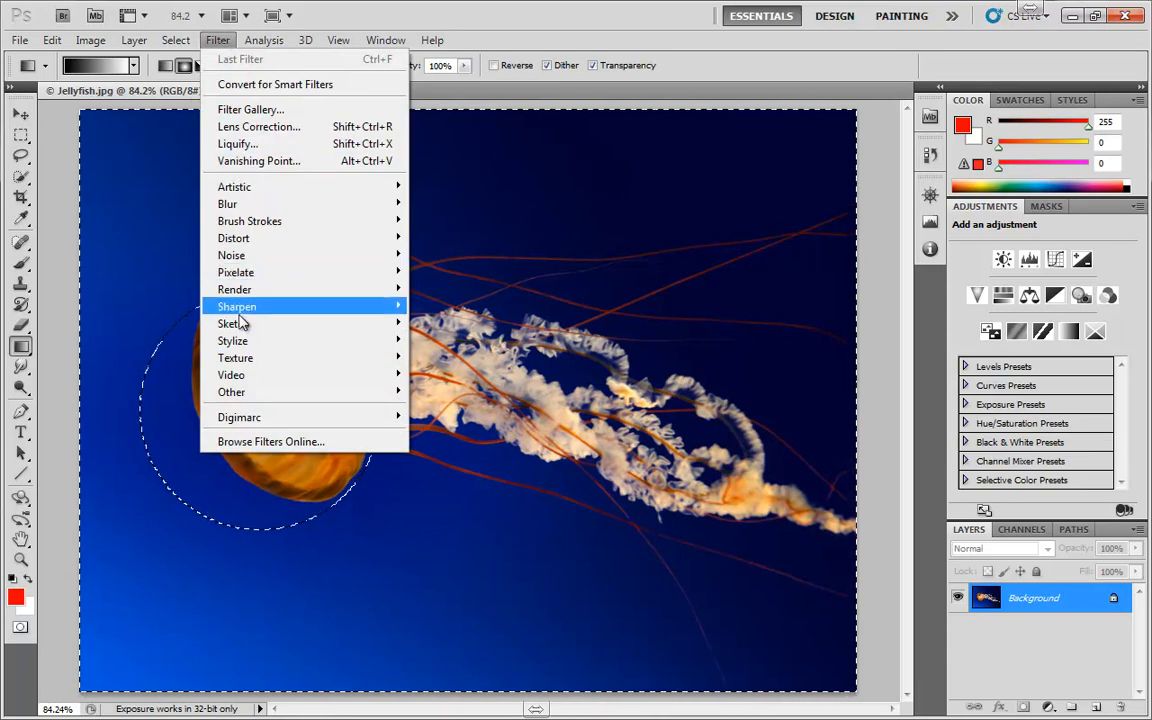
{"action": "mouse_move", "coordinate": [241, 207]}
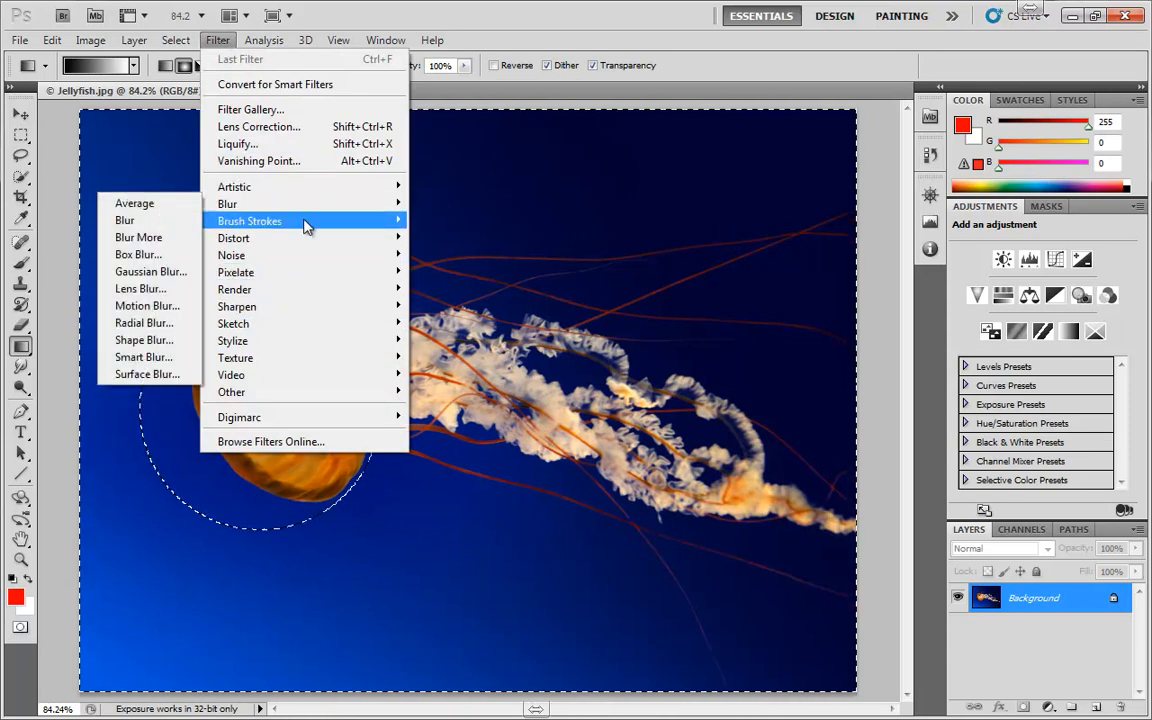
{"action": "left_click", "coordinate": [160, 266]}
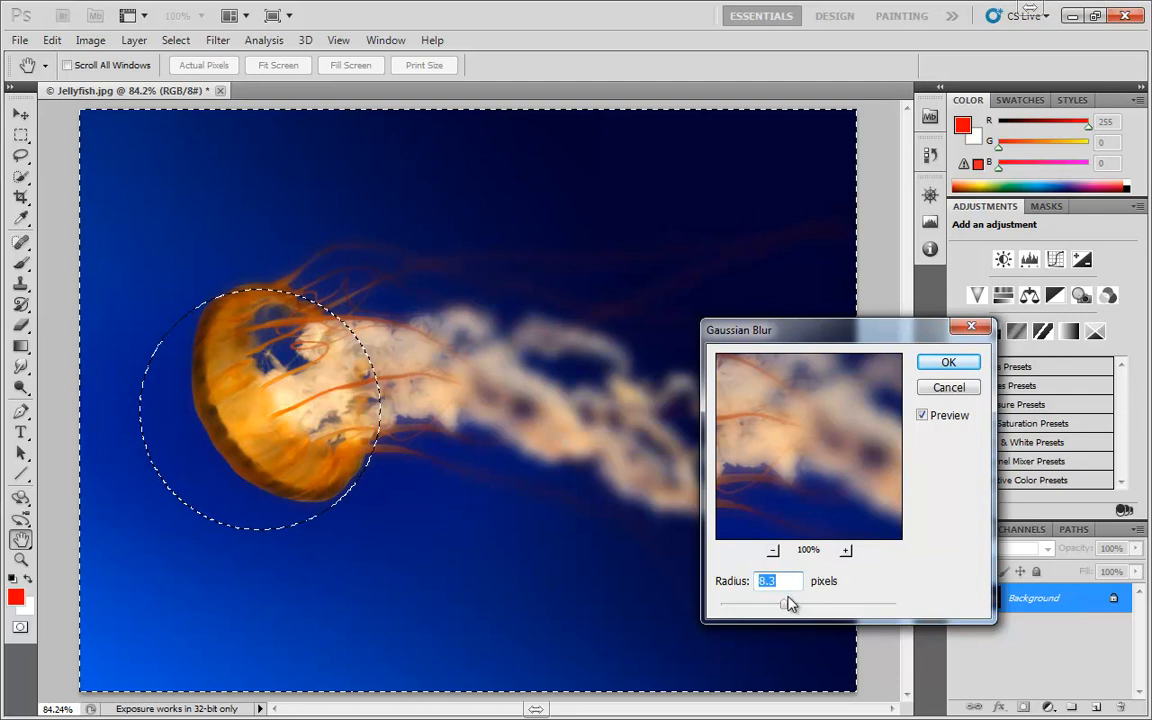
{"action": "left_click_drag", "start_coordinate": [784, 604], "coordinate": [765, 611]}
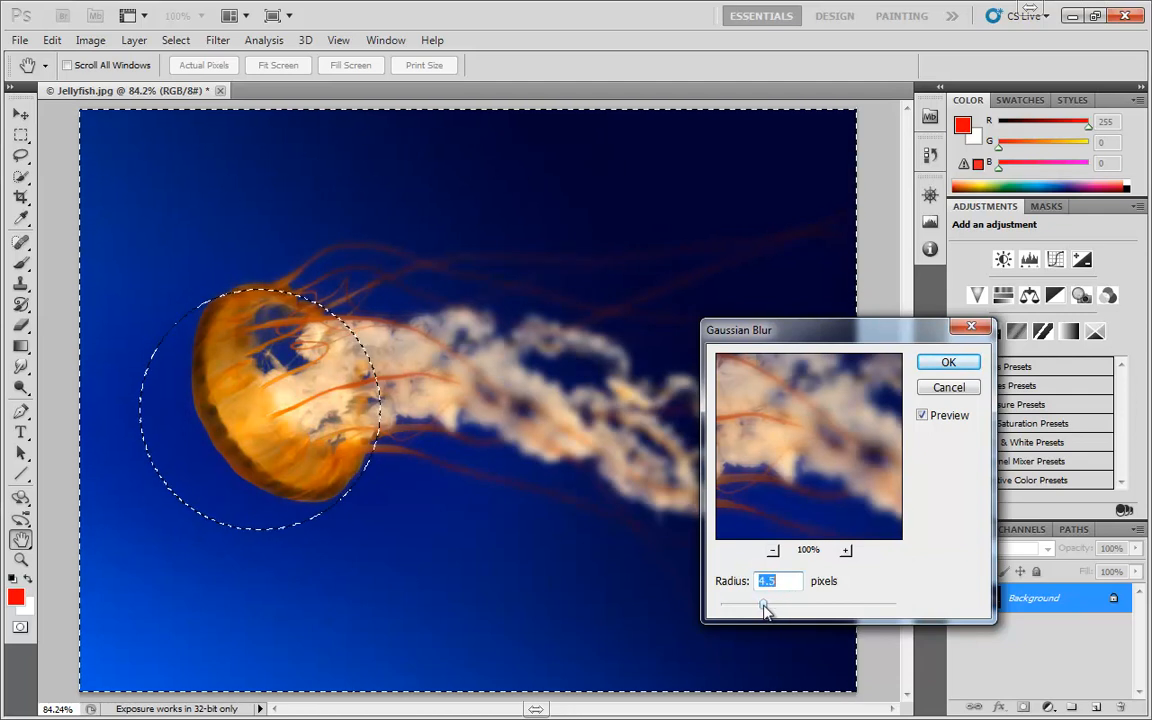
{"action": "left_click", "coordinate": [955, 366]}
{"action": "key", "text": "g"}
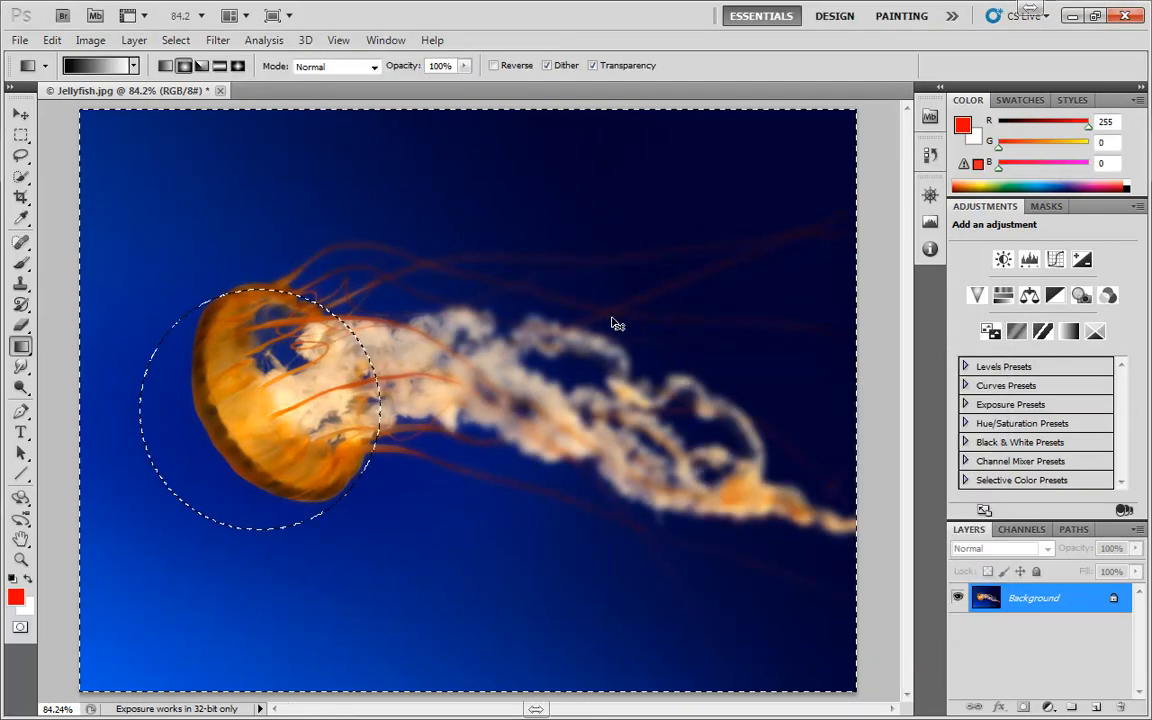
Deselect the image, and step back through the history to before the Gaussian Blur and the radial selection
{"action": "key", "text": "ctrl+d"}
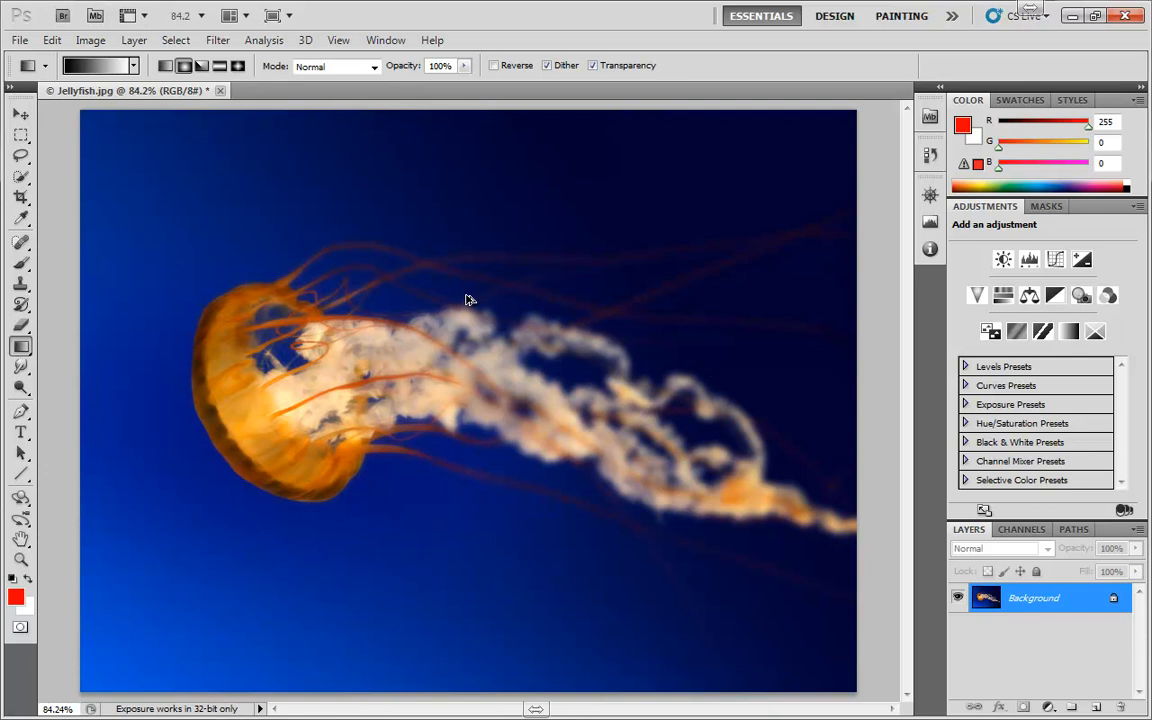
{"action": "key", "text": "ctrl+alt+z"}
{"action": "key", "text": "ctrl+alt+z"}
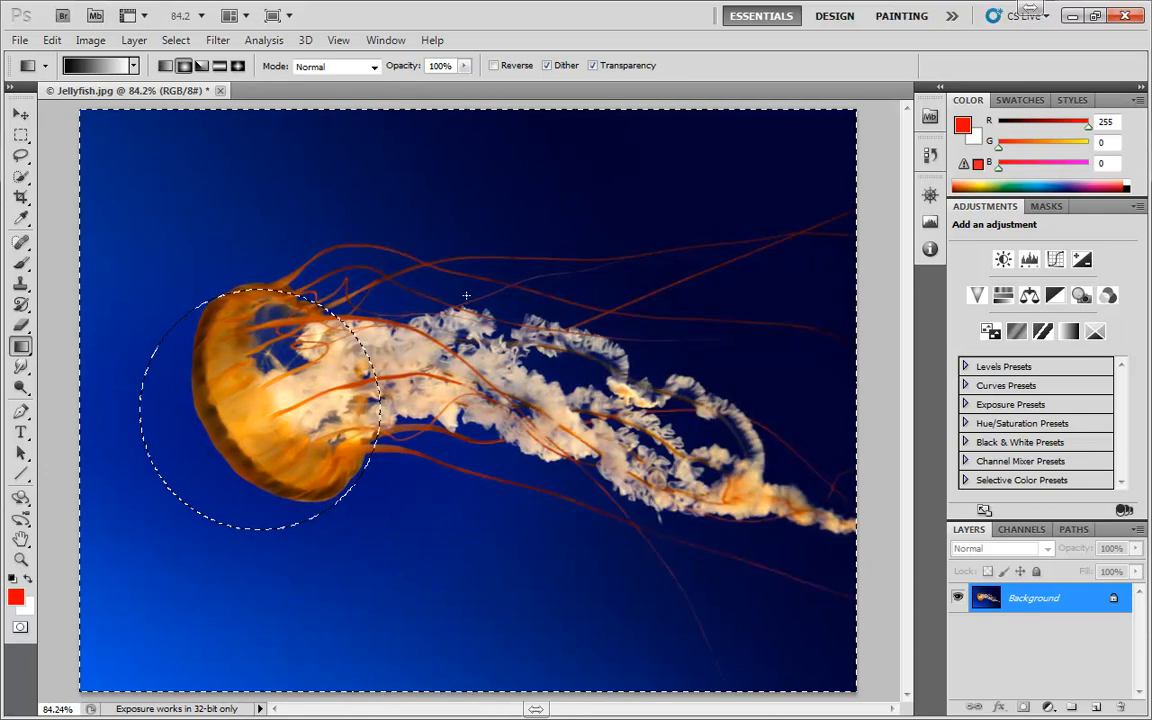
{"action": "key", "text": "ctrl+alt+z"}
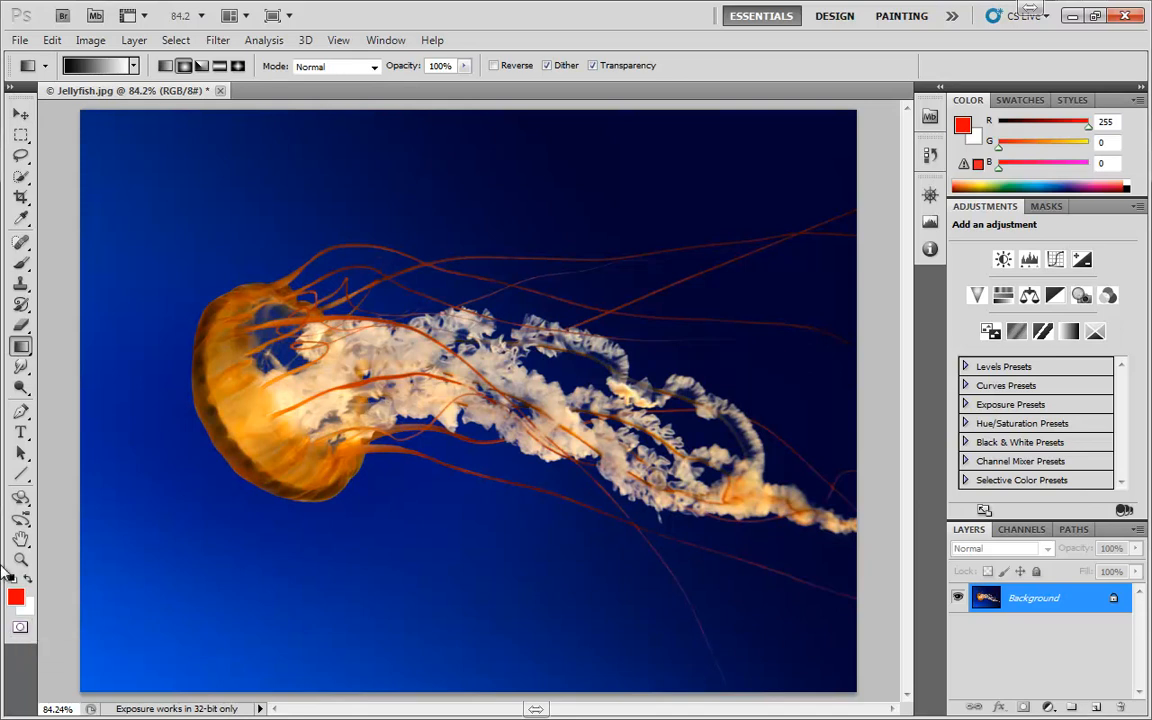
Enter Quick Mask mode and set its options so the colour overlay indicates selected areas
{"action": "double_click", "coordinate": [20, 628]}
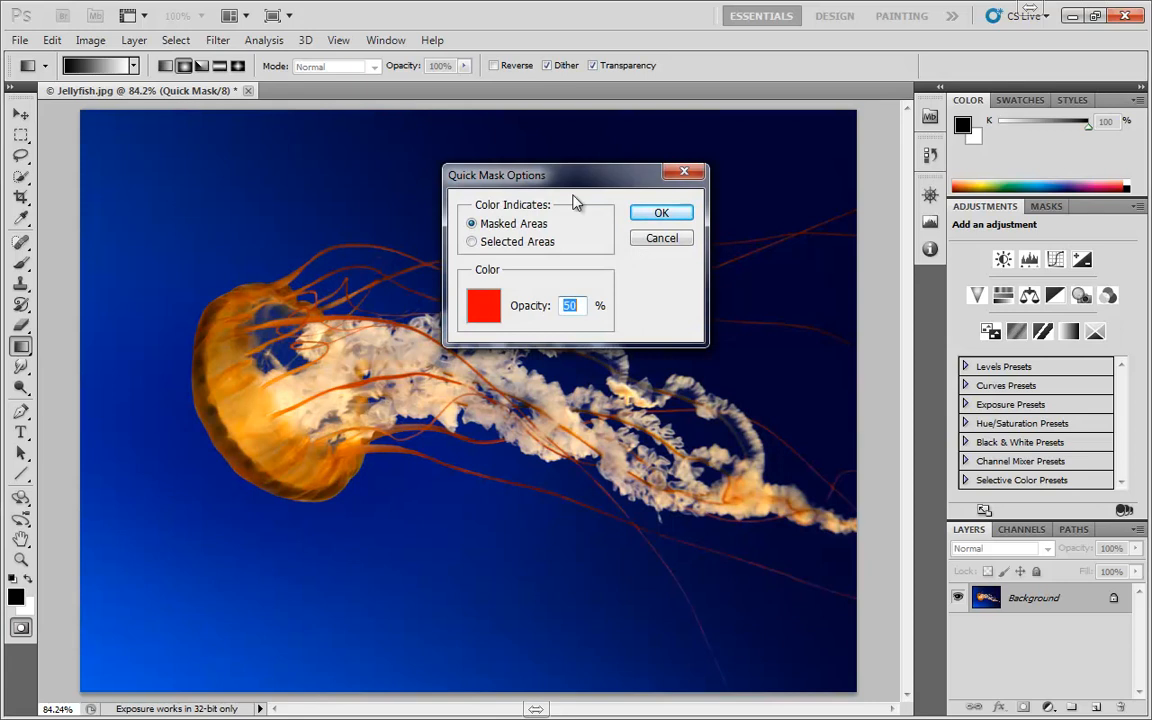
{"action": "left_click", "coordinate": [502, 245]}
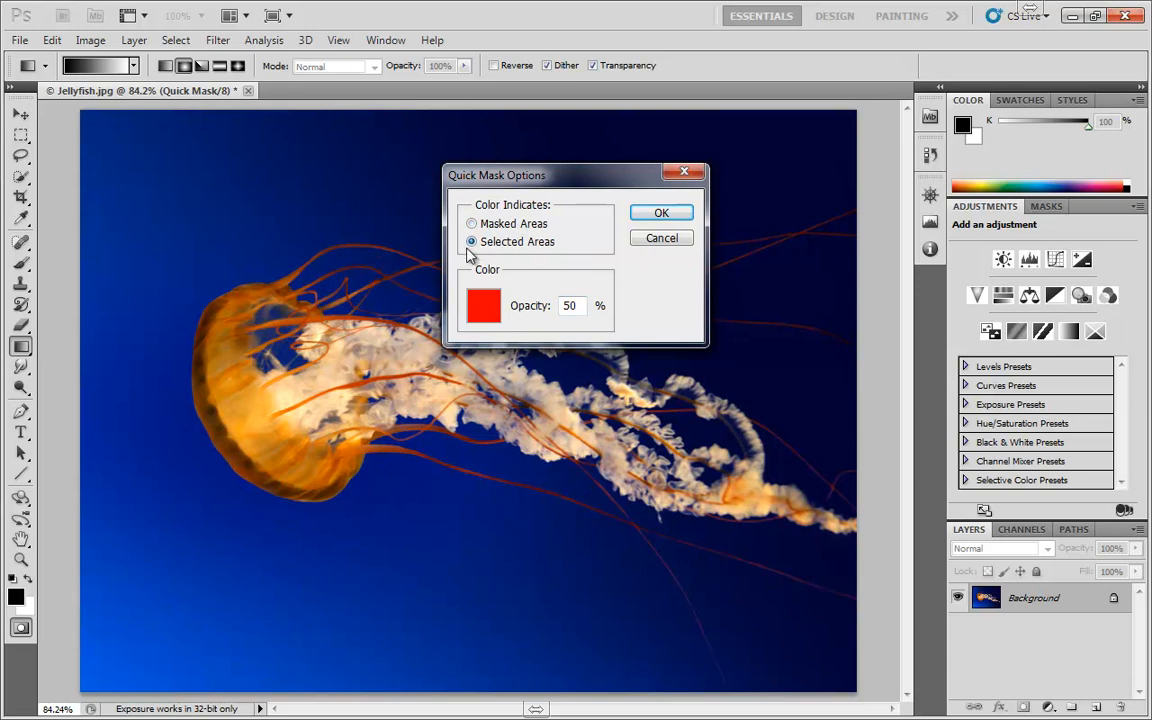
{"action": "left_click", "coordinate": [662, 213]}
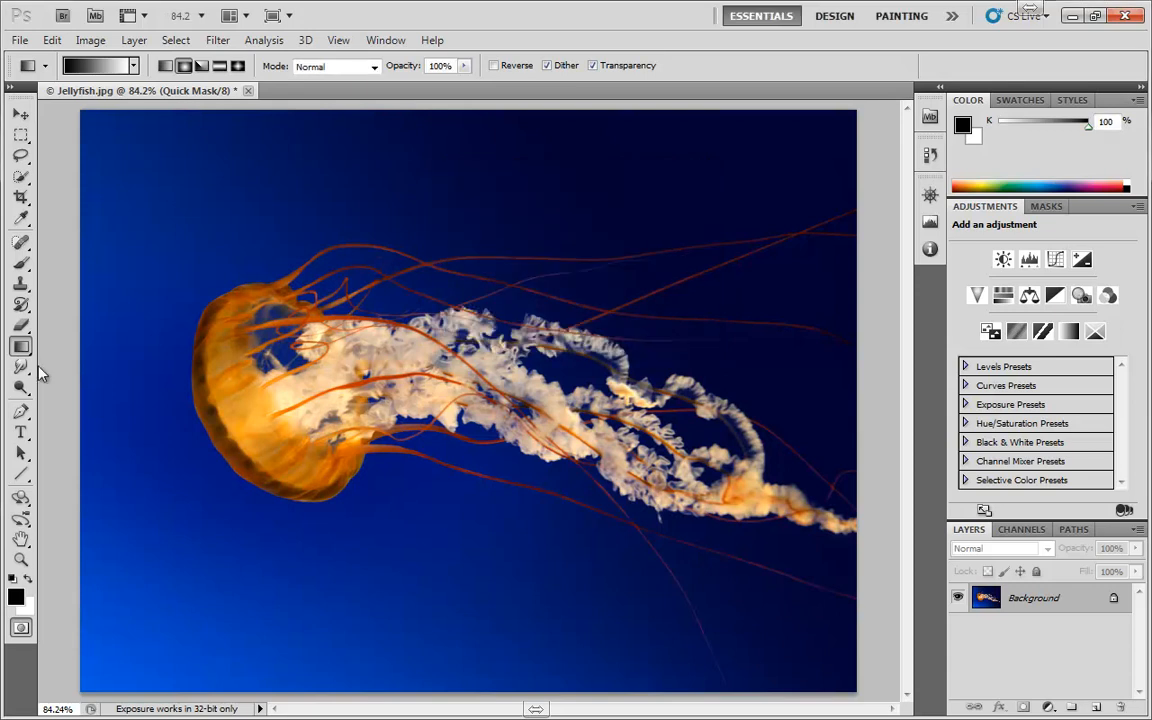
Paint over the jellyfish's bell with the Brush tool in Quick Mask mode, and convert the mask to a selection
{"action": "left_click", "coordinate": [21, 262]}
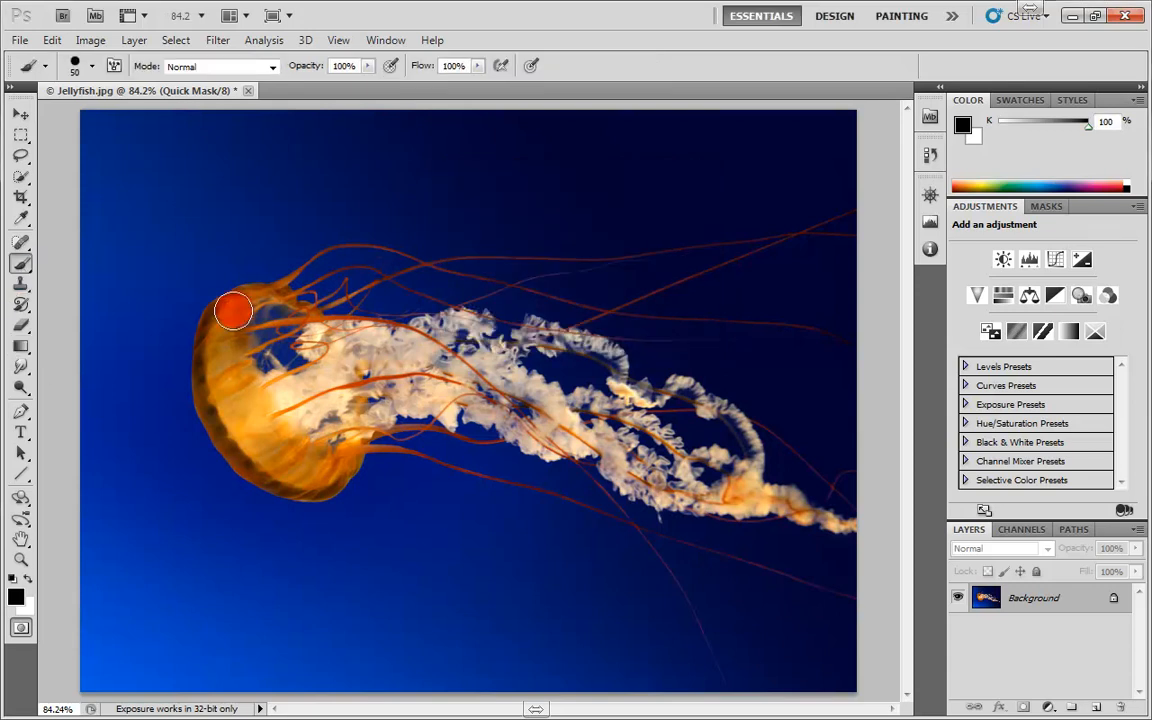
{"action": "mouse_move", "coordinate": [233, 311]}
{"action": "left_mouse_down"}
{"action": "mouse_move", "coordinate": [234, 422]}
{"action": "mouse_move", "coordinate": [272, 465]}
{"action": "mouse_move", "coordinate": [311, 478]}
{"action": "mouse_move", "coordinate": [333, 411]}
{"action": "mouse_move", "coordinate": [290, 331]}
{"action": "mouse_move", "coordinate": [228, 340]}
{"action": "mouse_move", "coordinate": [274, 463]}
{"action": "mouse_move", "coordinate": [286, 363]}
{"action": "mouse_move", "coordinate": [246, 366]}
{"action": "mouse_move", "coordinate": [265, 349]}
{"action": "mouse_move", "coordinate": [256, 344]}
{"action": "mouse_move", "coordinate": [264, 396]}
{"action": "mouse_move", "coordinate": [278, 373]}
{"action": "mouse_move", "coordinate": [295, 402]}
{"action": "left_mouse_up"}
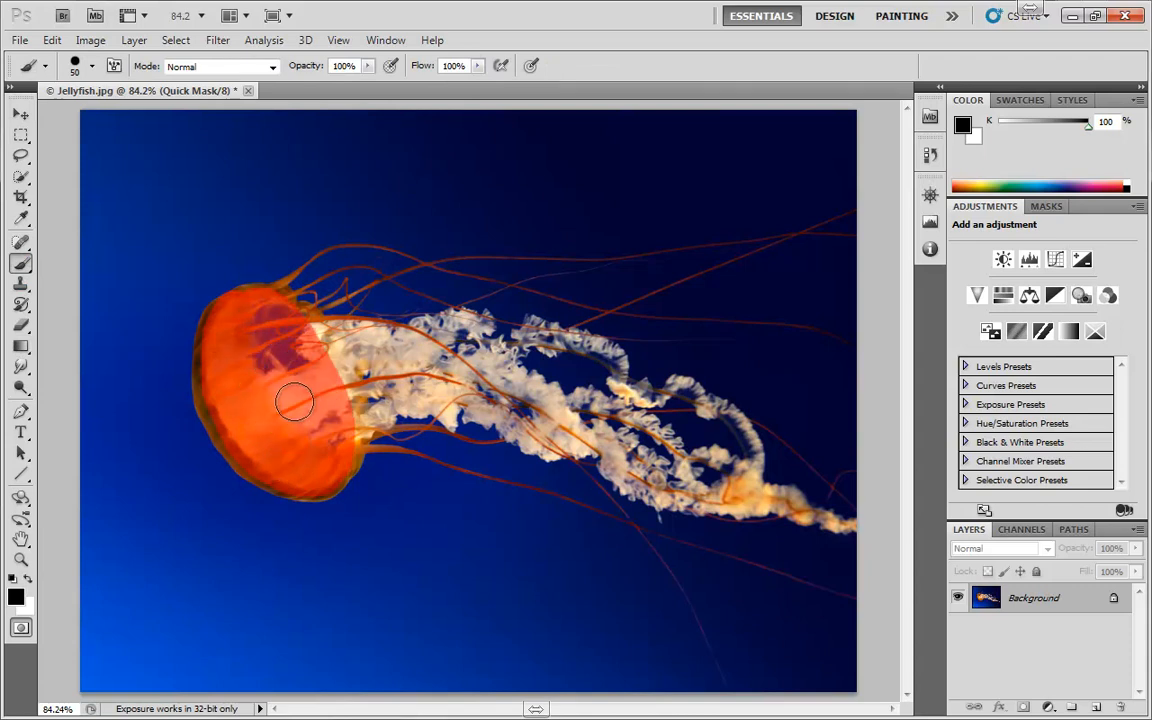
{"action": "key", "text": "q"}
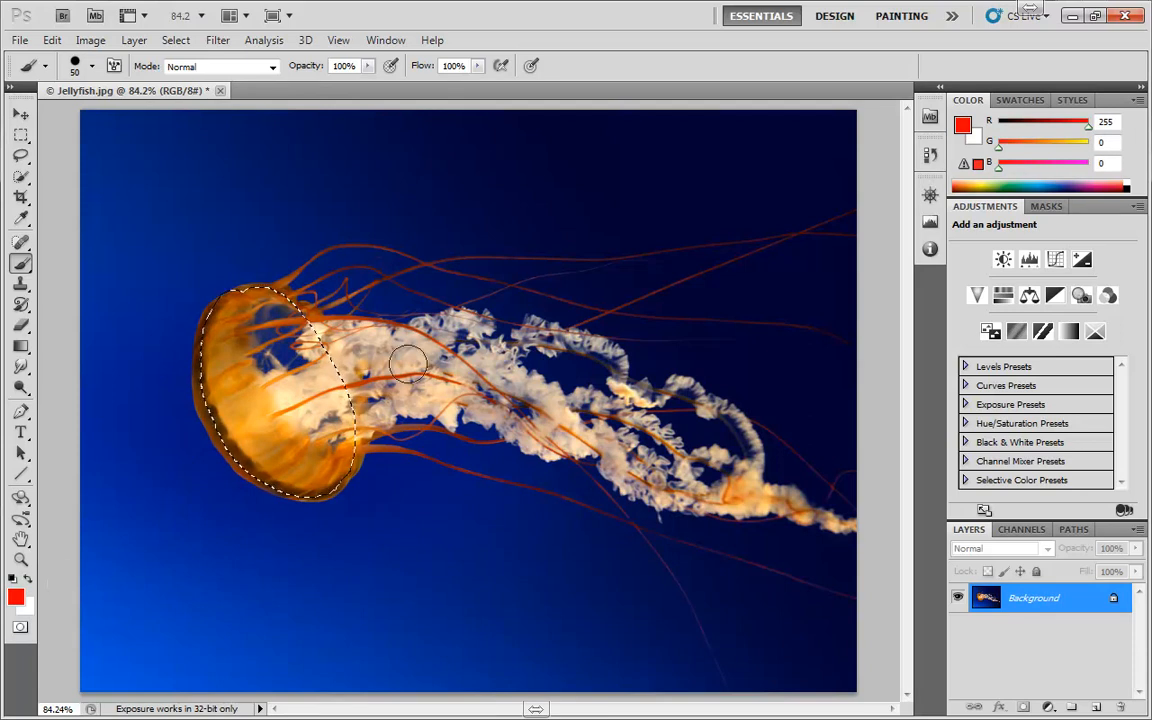
Return to Quick Mask mode, brush the mask outward onto the frilly arms beside the bell, and convert it to a selection
{"action": "key", "text": "q"}
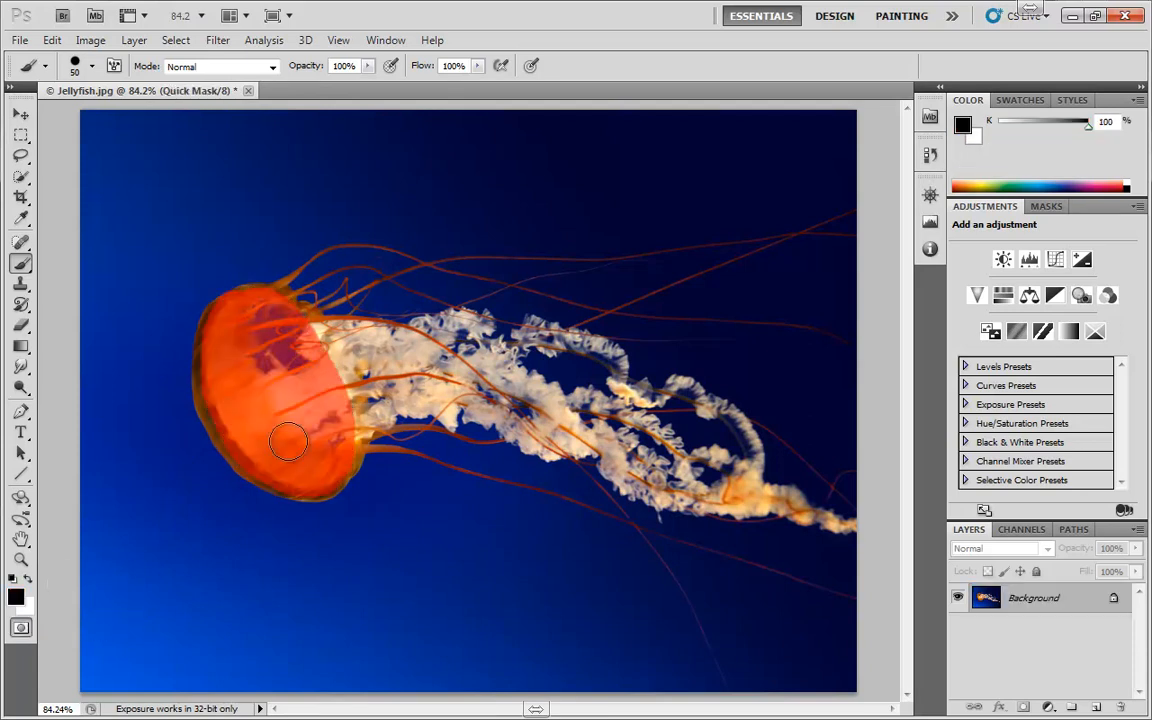
{"action": "mouse_move", "coordinate": [295, 358]}
{"action": "left_mouse_down"}
{"action": "mouse_move", "coordinate": [355, 334]}
{"action": "mouse_move", "coordinate": [341, 312]}
{"action": "left_mouse_up"}
{"action": "left_click", "coordinate": [21, 627]}
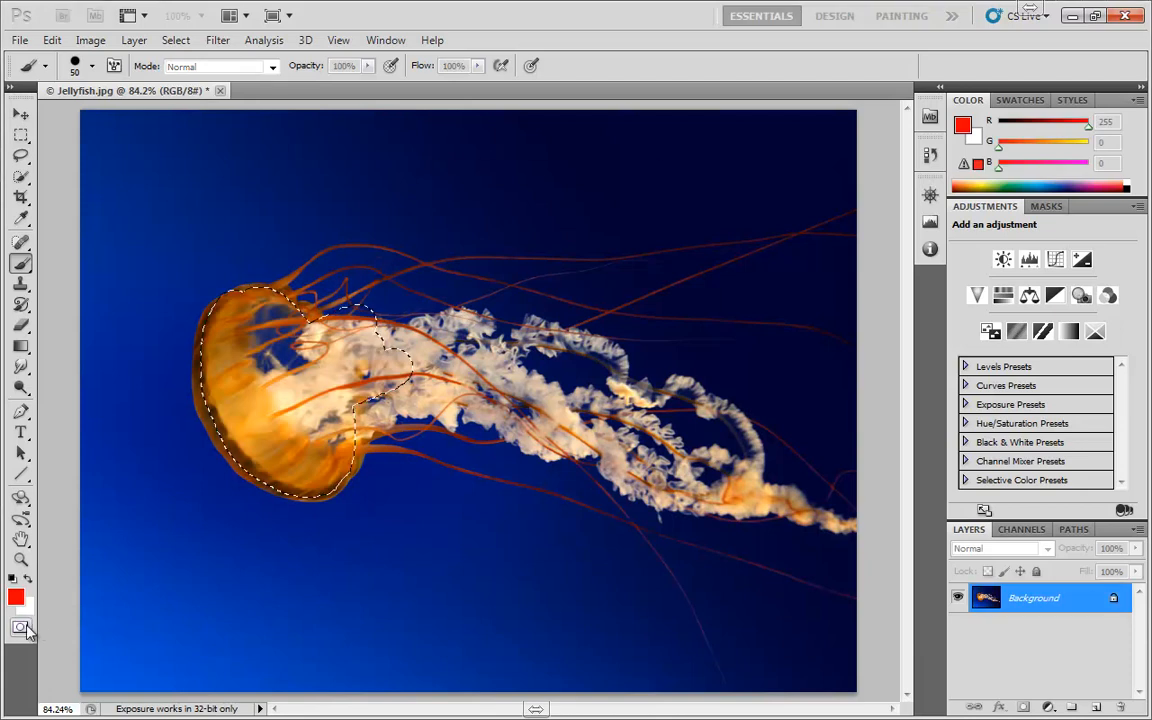
{"action": "double_click", "coordinate": [21, 627]}
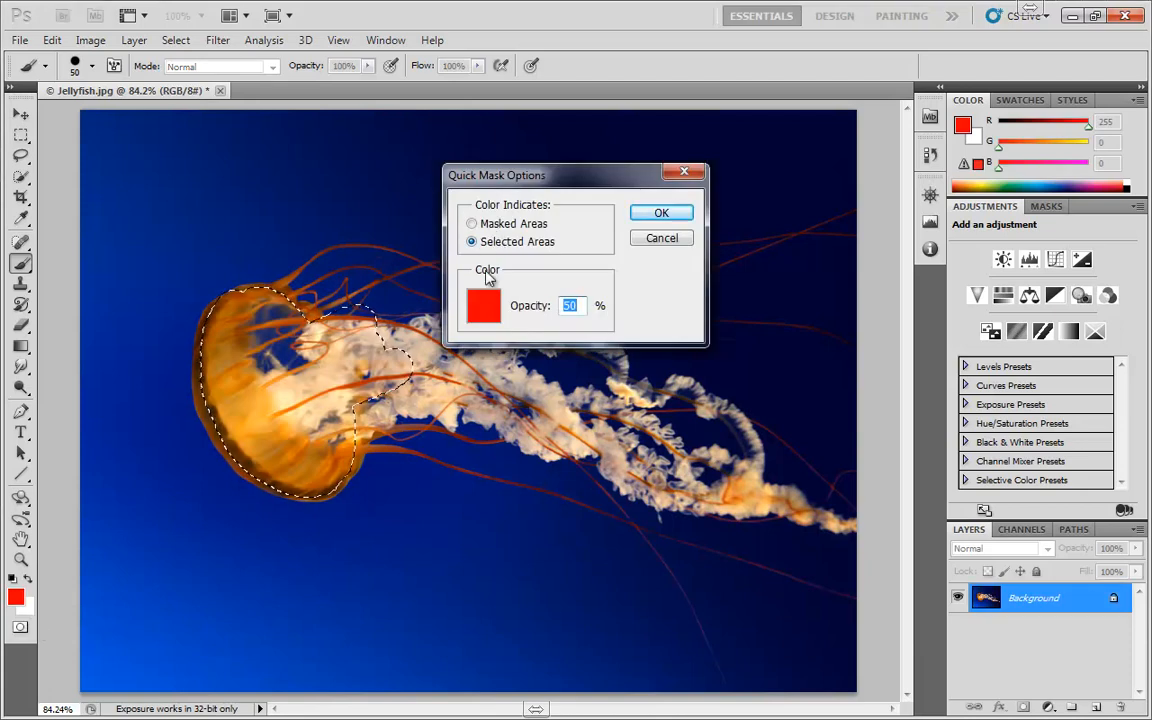
{"action": "left_click", "coordinate": [483, 305]}
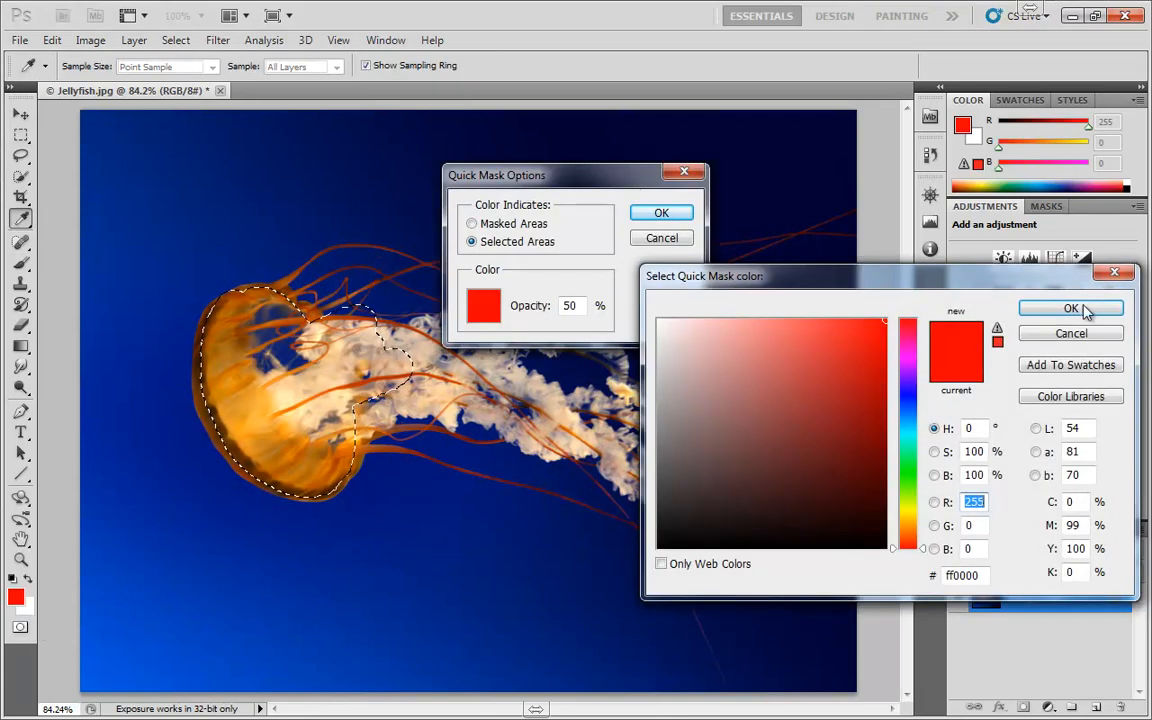
{"action": "left_click", "coordinate": [1072, 333]}
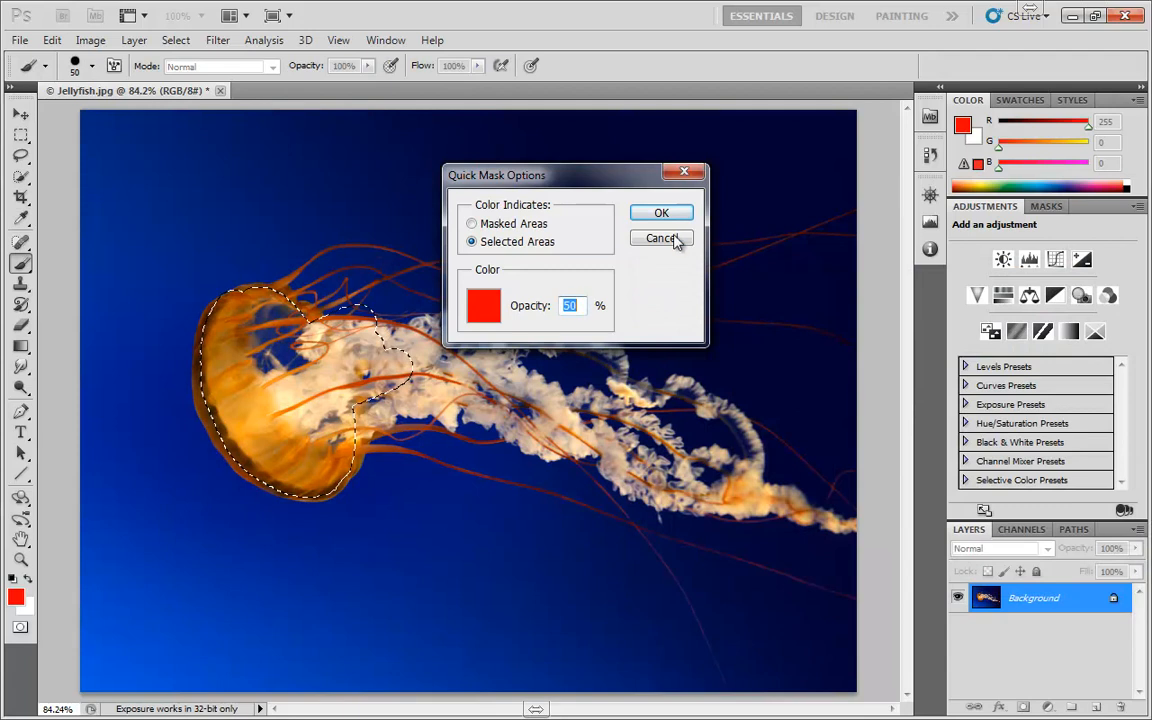
{"action": "left_click", "coordinate": [675, 240]}
{"action": "left_click", "coordinate": [21, 627]}
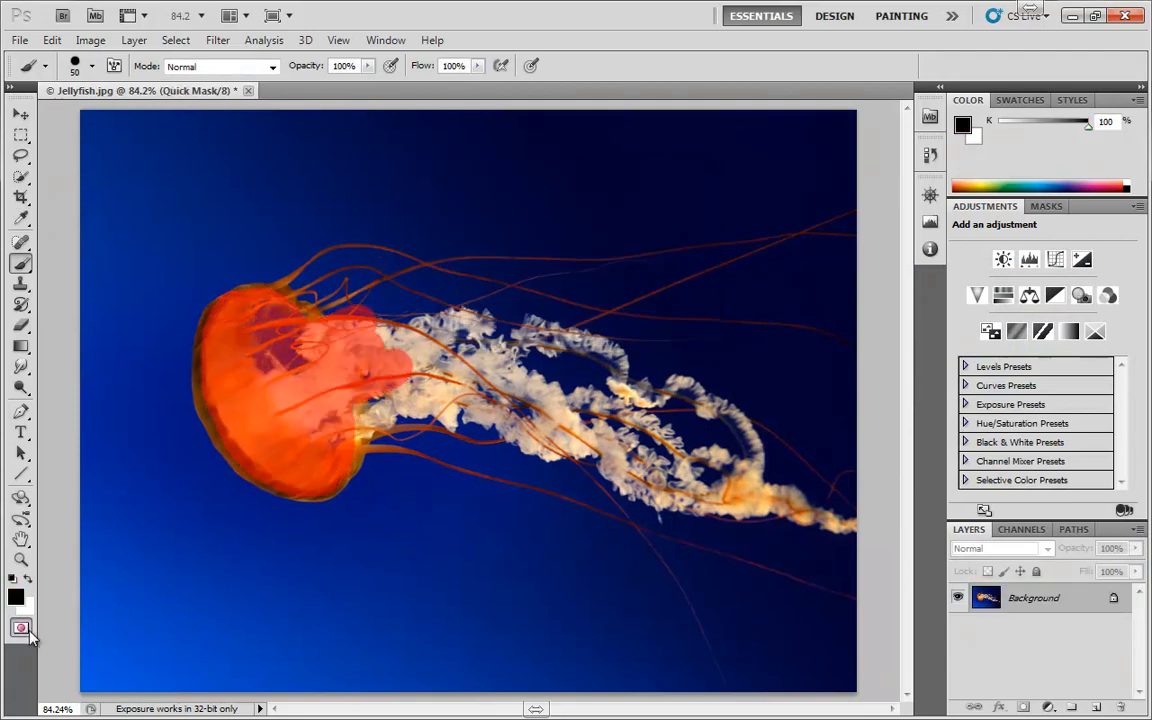
{"action": "double_click", "coordinate": [29, 632]}
{"action": "left_click", "coordinate": [653, 238]}
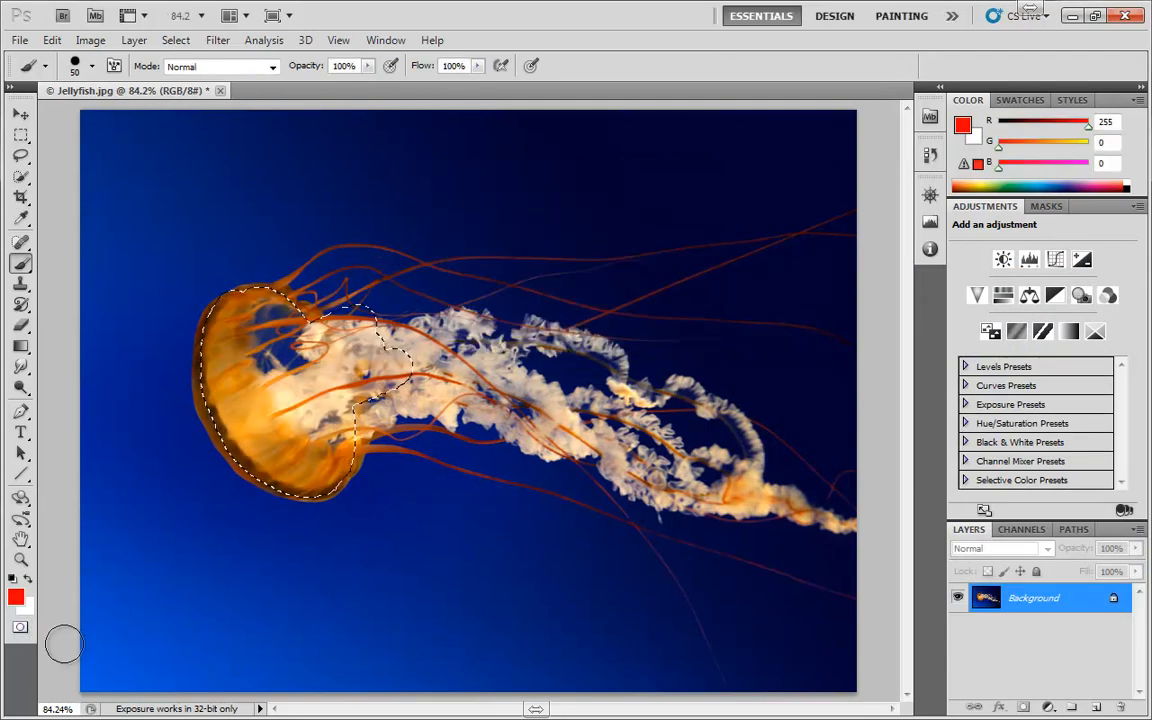
Change the Quick Mask overlay colour to green (#3dc014)
{"action": "double_click", "coordinate": [21, 627]}
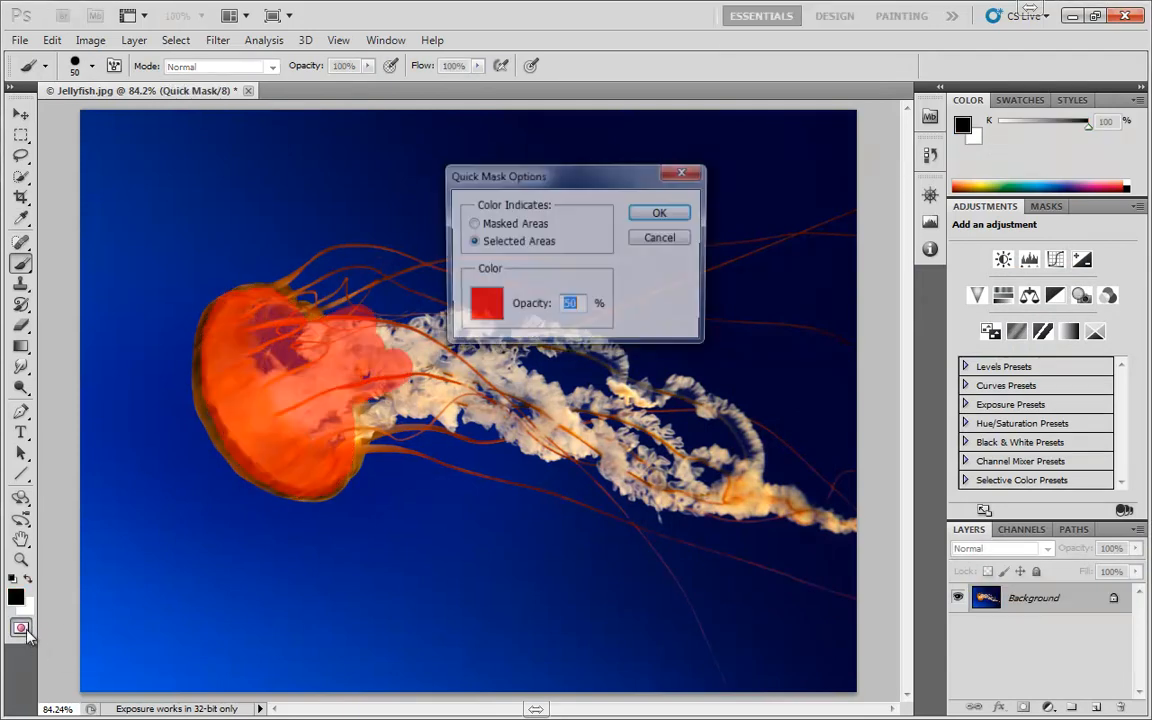
{"action": "left_click", "coordinate": [472, 316]}
{"action": "left_click", "coordinate": [908, 487]}
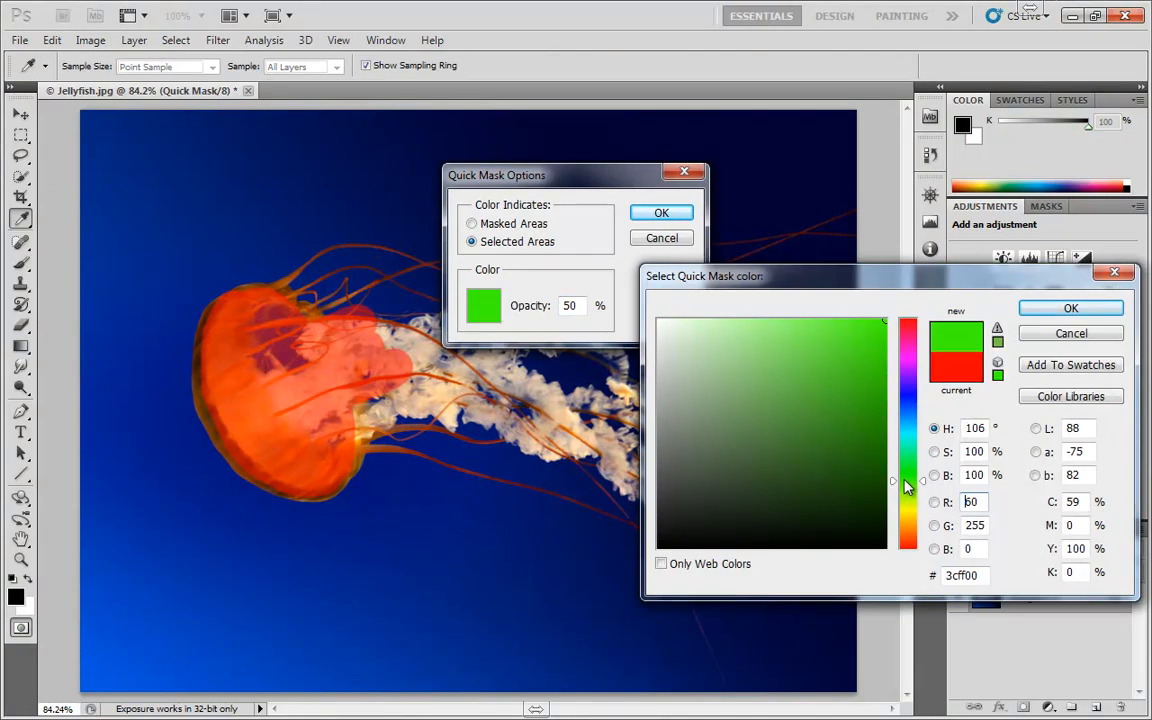
{"action": "left_click", "coordinate": [864, 365]}
{"action": "left_click", "coordinate": [1064, 311]}
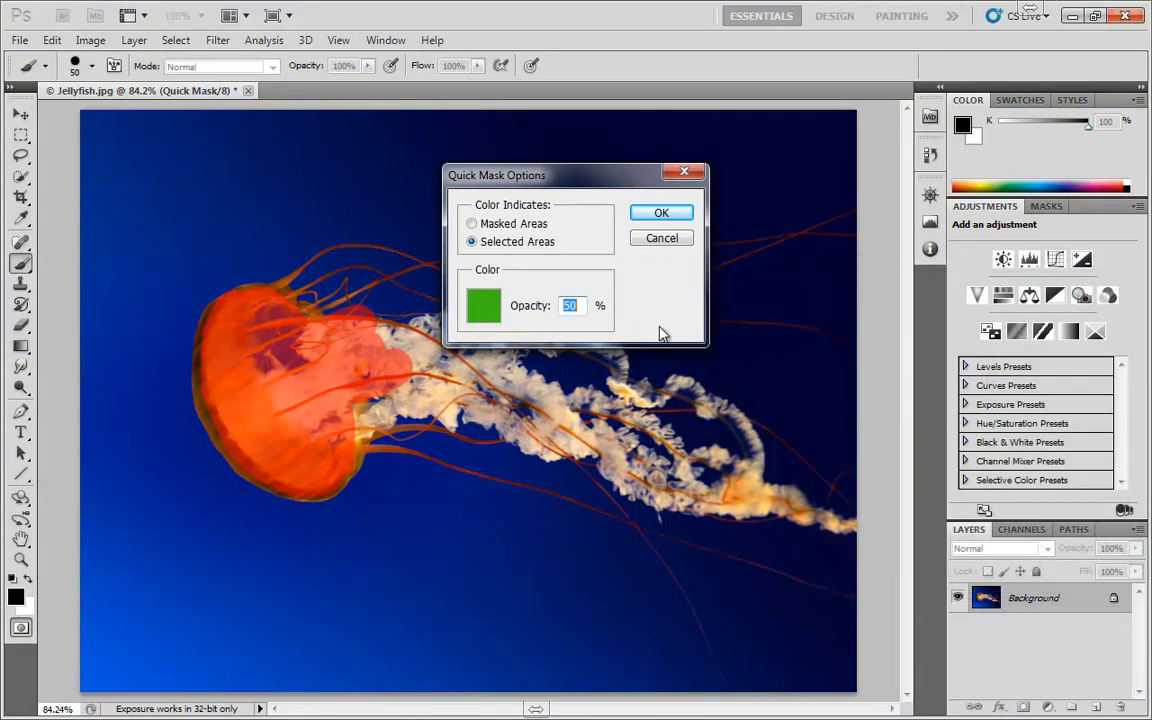
{"action": "left_click", "coordinate": [662, 213]}
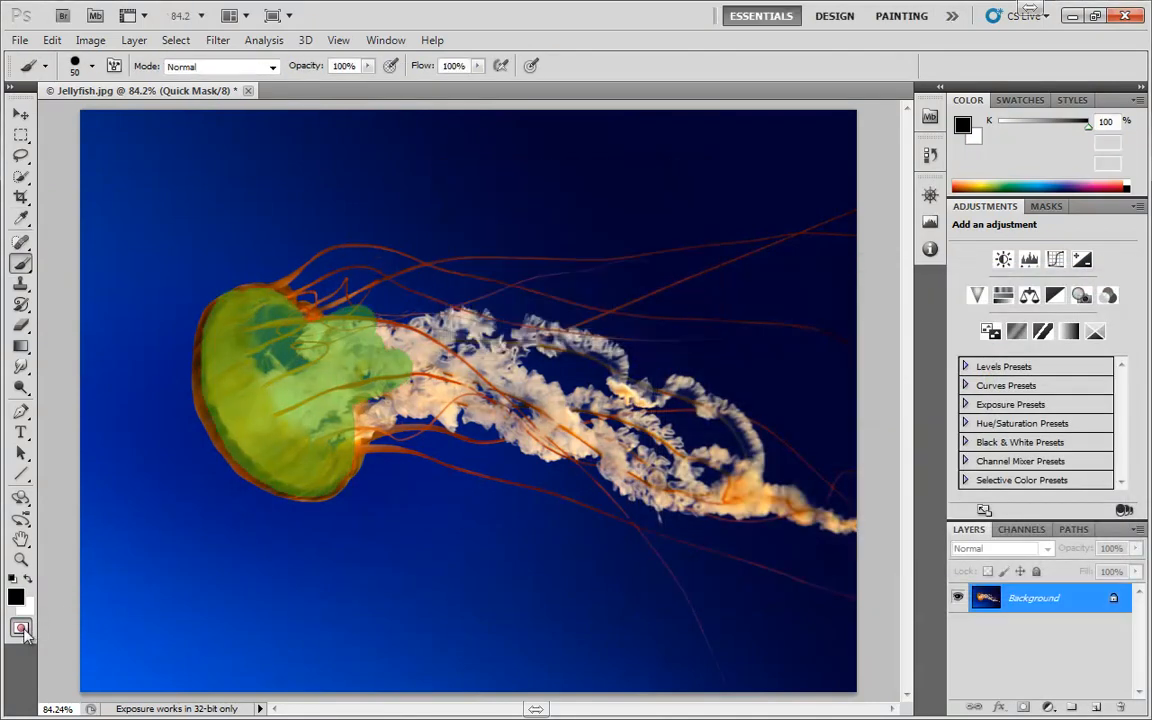
{"action": "double_click", "coordinate": [20, 628]}
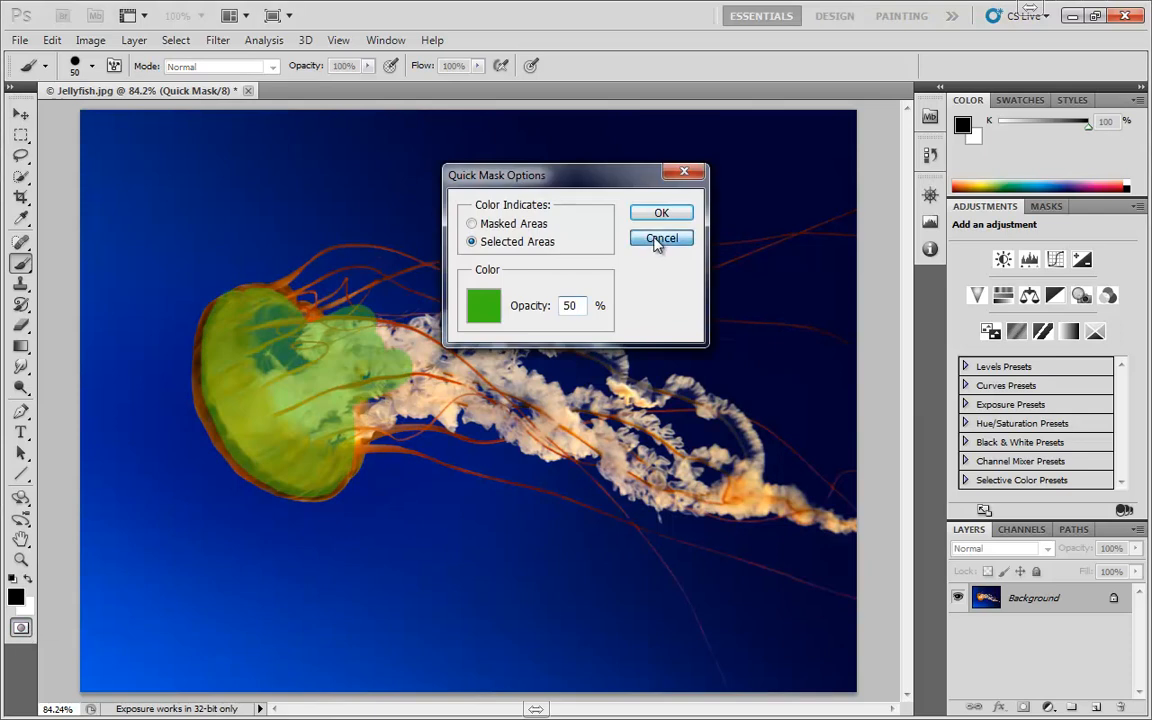
{"action": "left_click", "coordinate": [660, 239]}
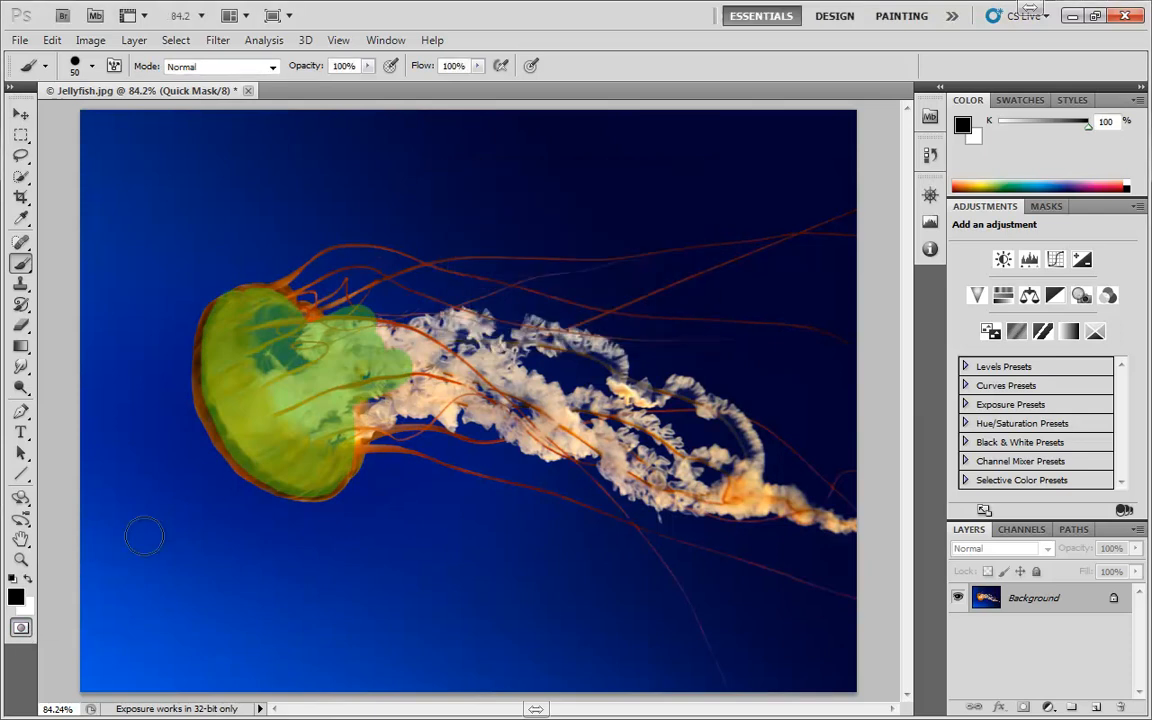
{"action": "double_click", "coordinate": [20, 628]}
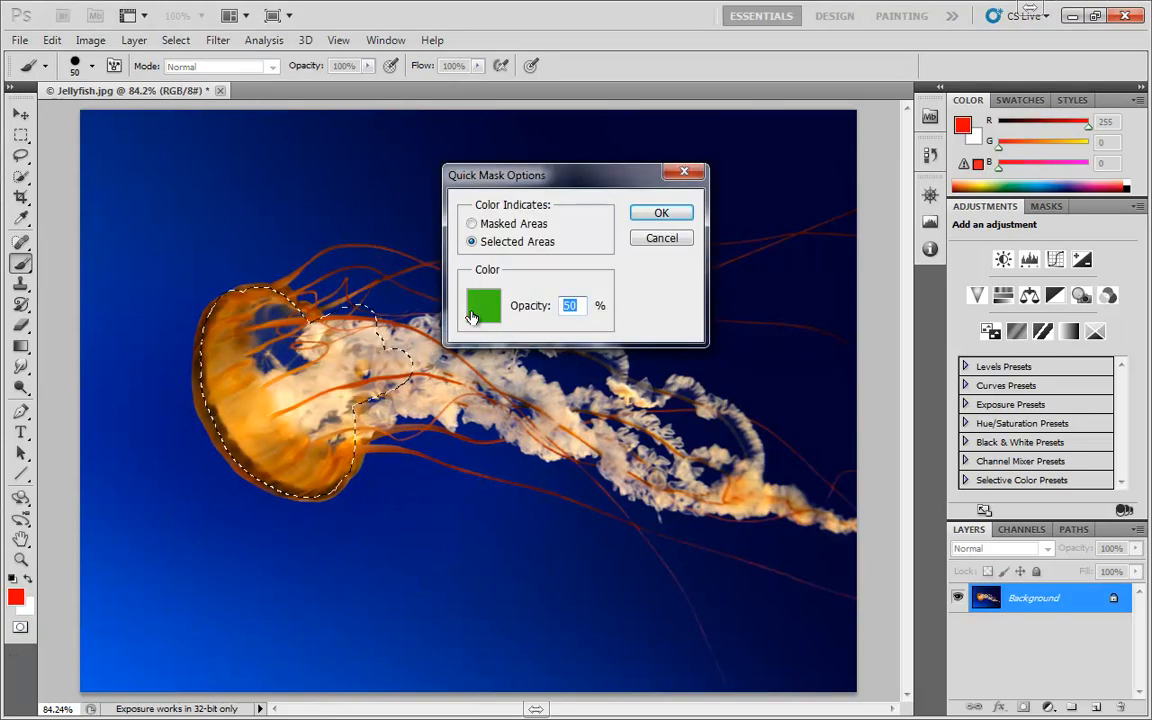
{"action": "left_click", "coordinate": [472, 315]}
{"action": "left_click_drag", "start_coordinate": [906, 337], "coordinate": [918, 312]}
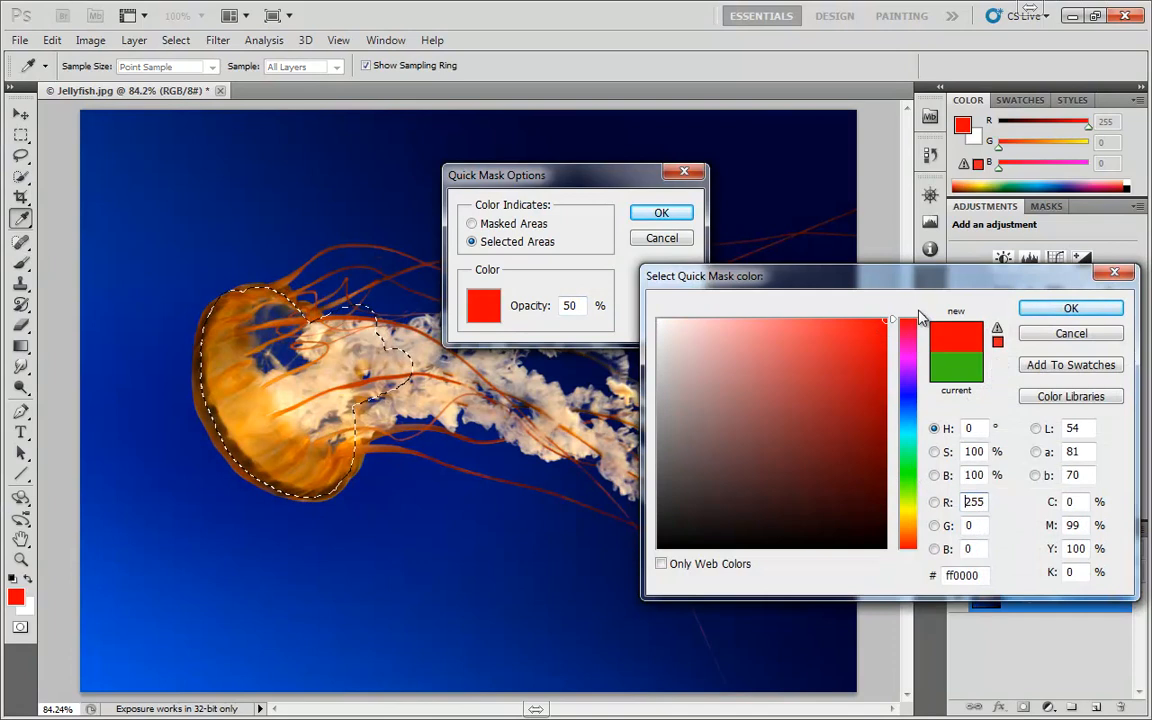
{"action": "left_click", "coordinate": [1045, 310]}
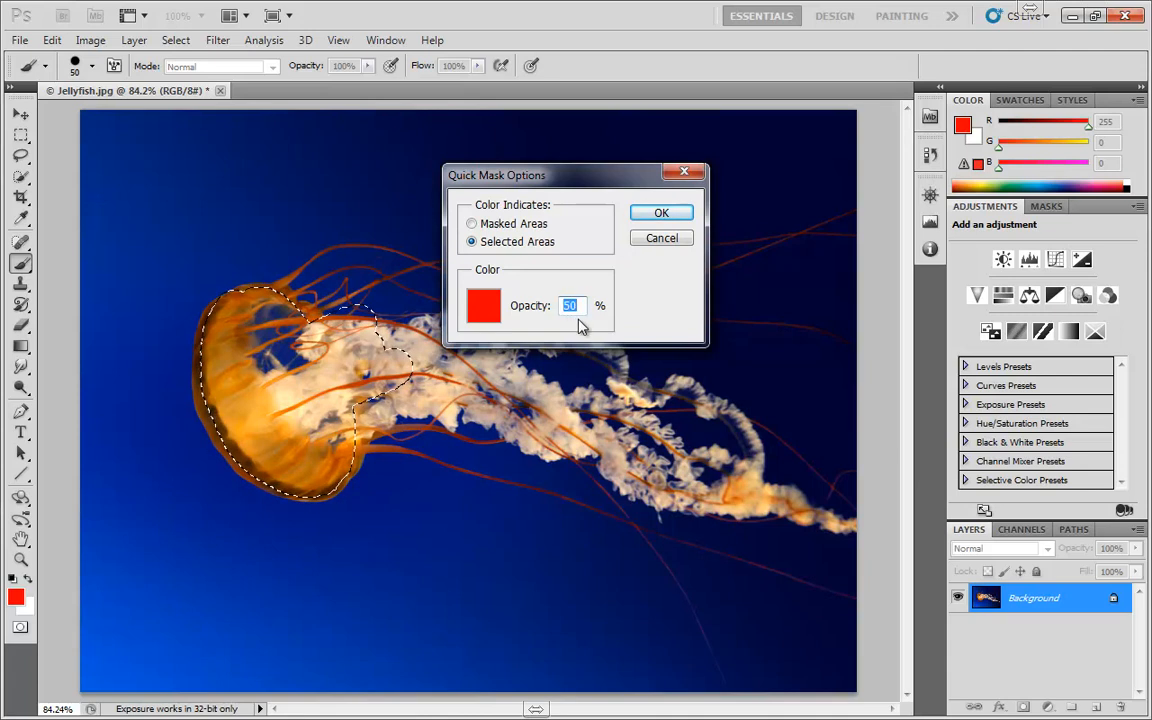
{"action": "left_click", "coordinate": [658, 240]}
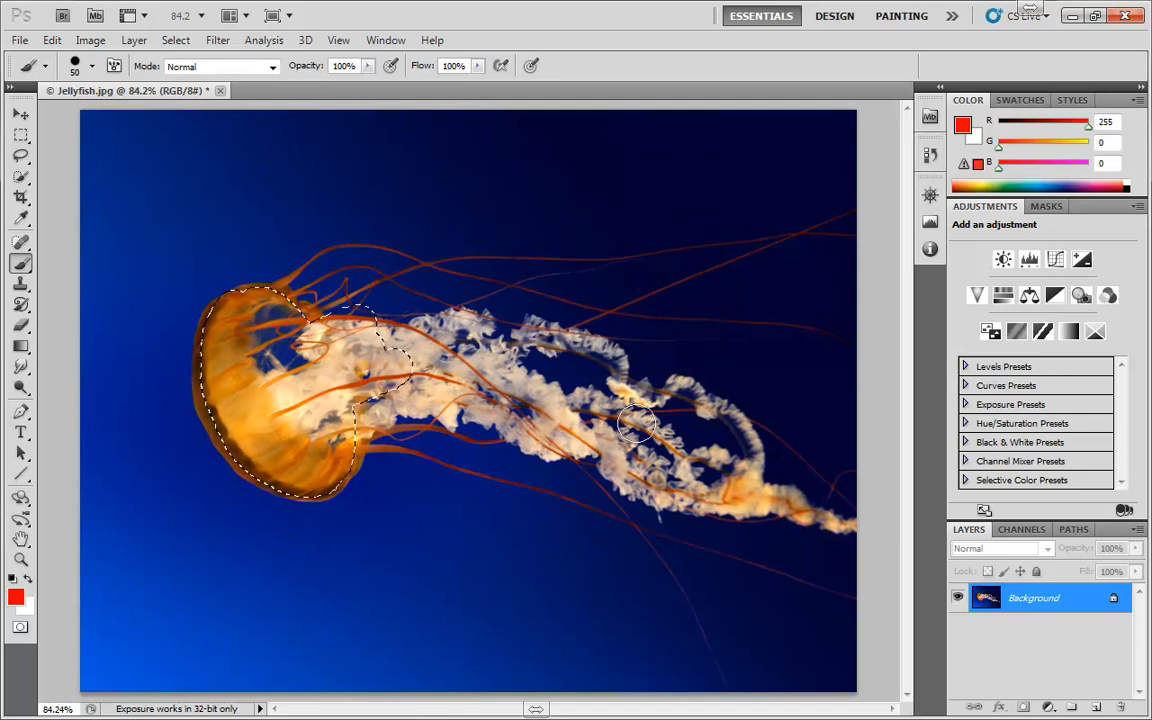
Replace the current selection with a Quick Selection of the jellyfish's bell, and view it in Quick Mask mode
{"action": "key", "text": "ctrl+d"}
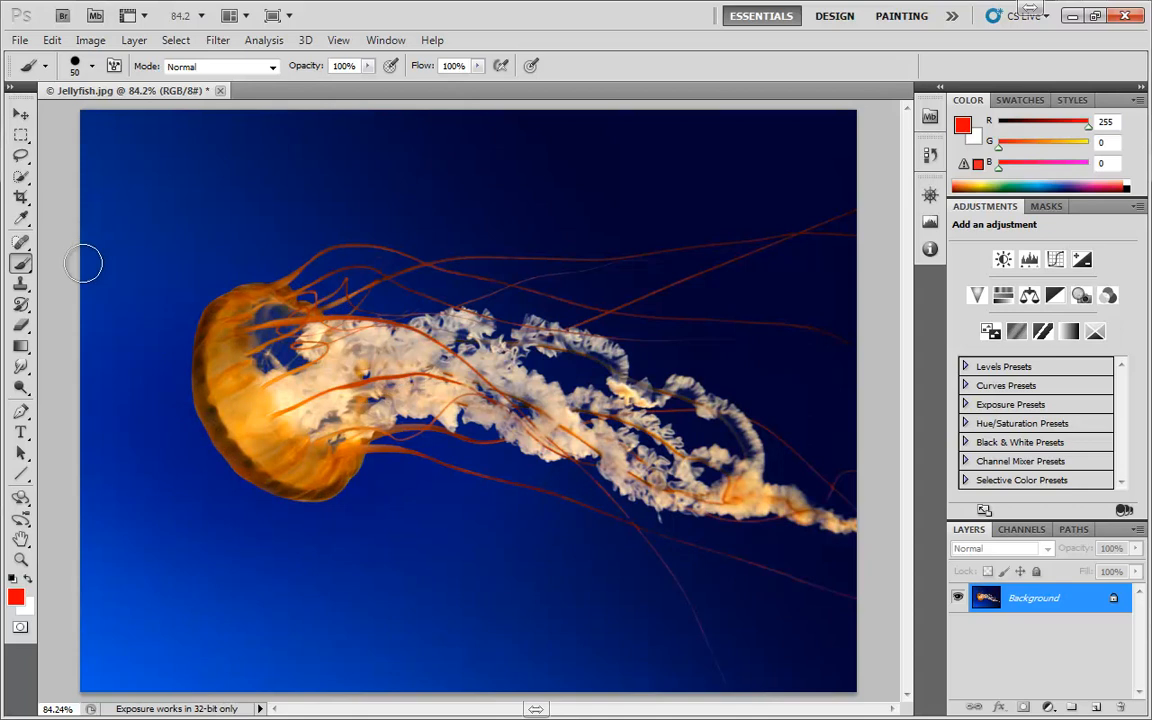
{"action": "left_click", "coordinate": [18, 178]}
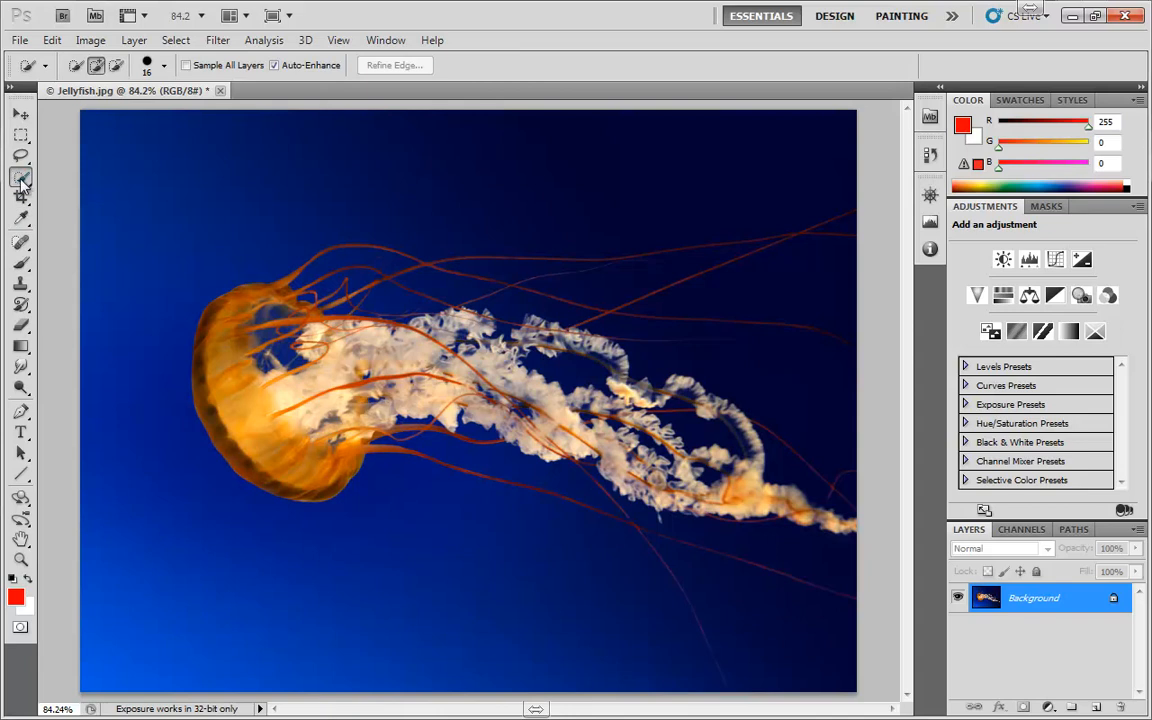
{"action": "mouse_move", "coordinate": [221, 344]}
{"action": "left_mouse_down"}
{"action": "mouse_move", "coordinate": [262, 365]}
{"action": "mouse_move", "coordinate": [296, 458]}
{"action": "mouse_move", "coordinate": [280, 420]}
{"action": "left_mouse_up"}
{"action": "key", "text": "q"}
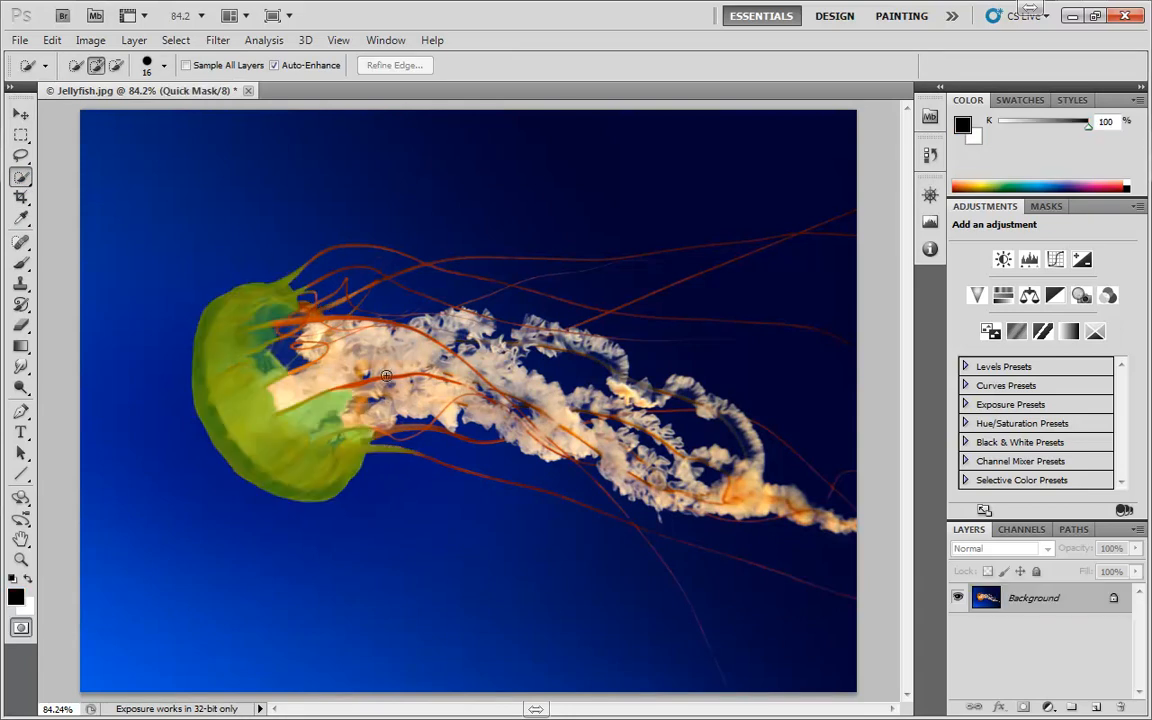
Set the Quick Mask overlay colour to red (#ff0000) and make it indicate masked areas
{"action": "double_click", "coordinate": [20, 627]}
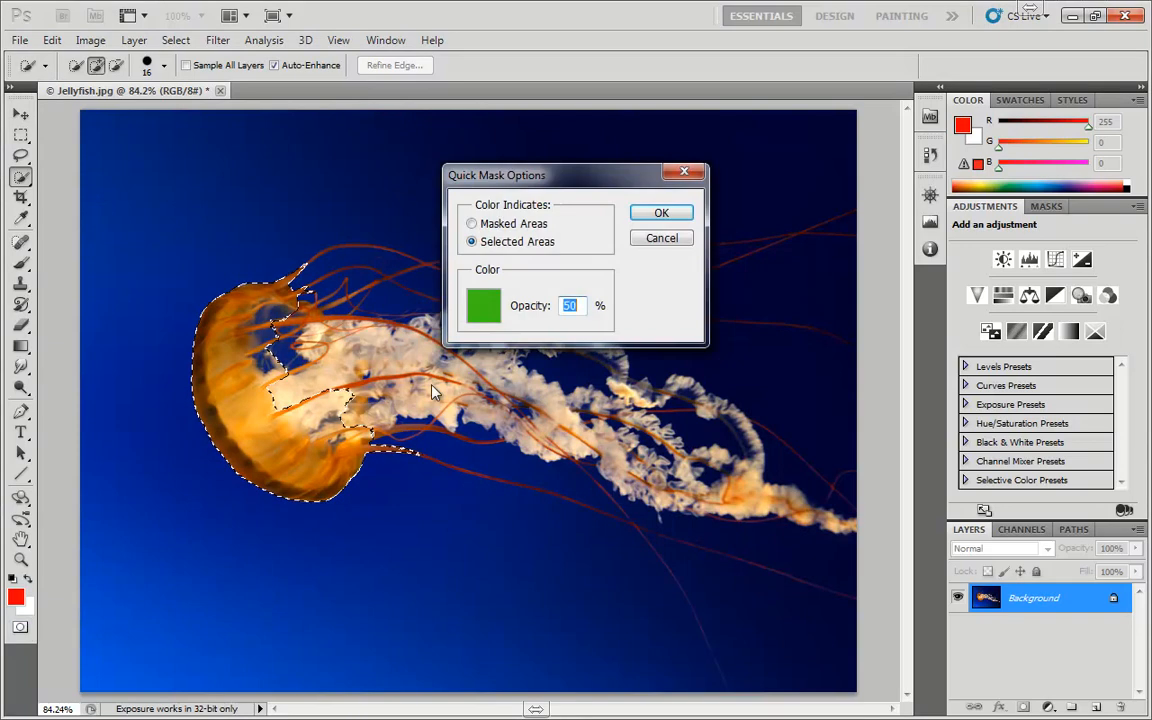
{"action": "left_click", "coordinate": [486, 306]}
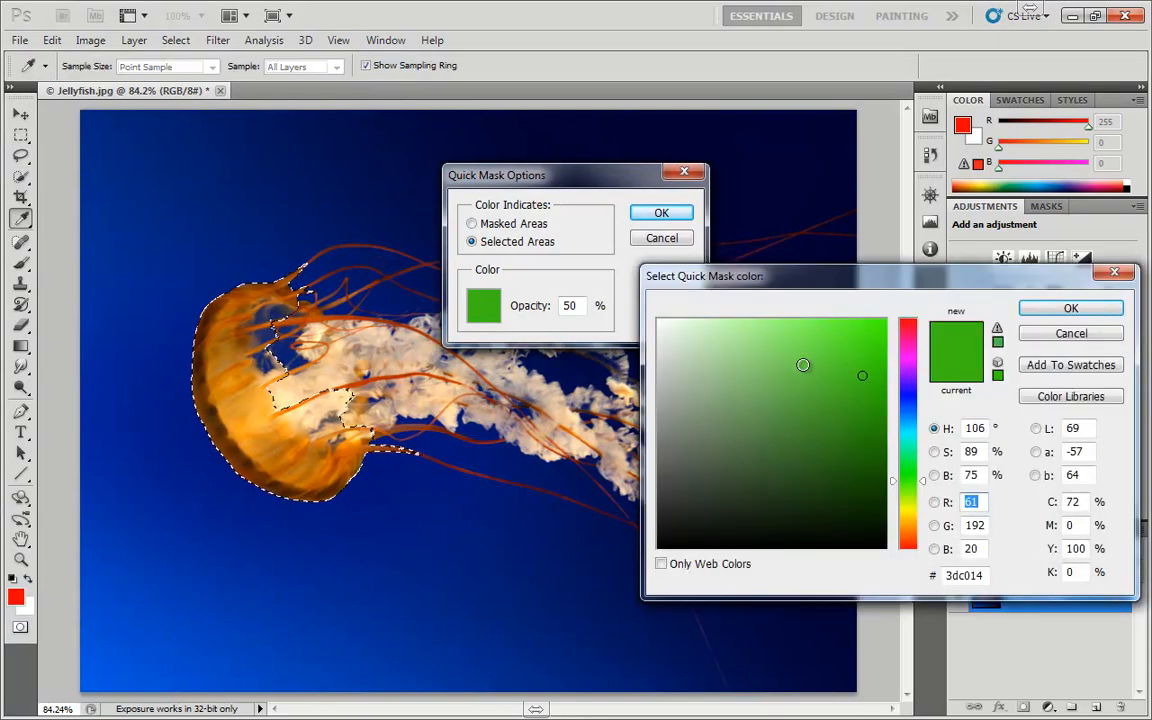
{"action": "left_click_drag", "start_coordinate": [908, 400], "coordinate": [914, 325]}
{"action": "left_click", "coordinate": [886, 321]}
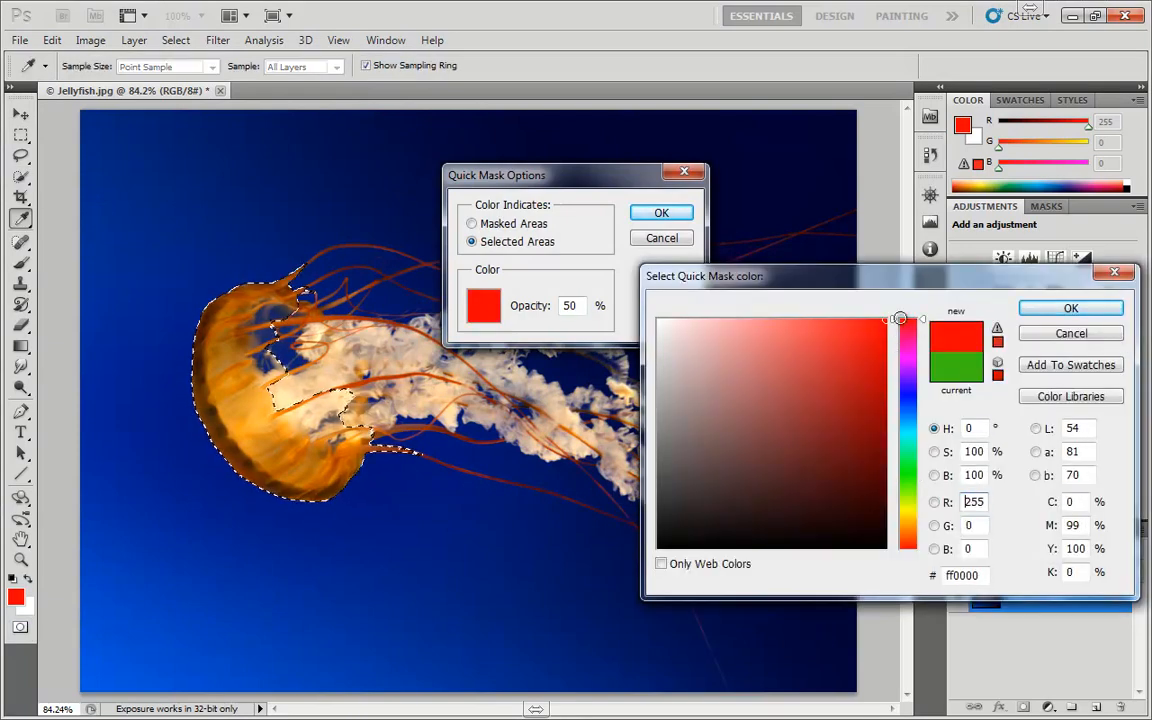
{"action": "left_click", "coordinate": [1068, 311]}
{"action": "left_click", "coordinate": [508, 223]}
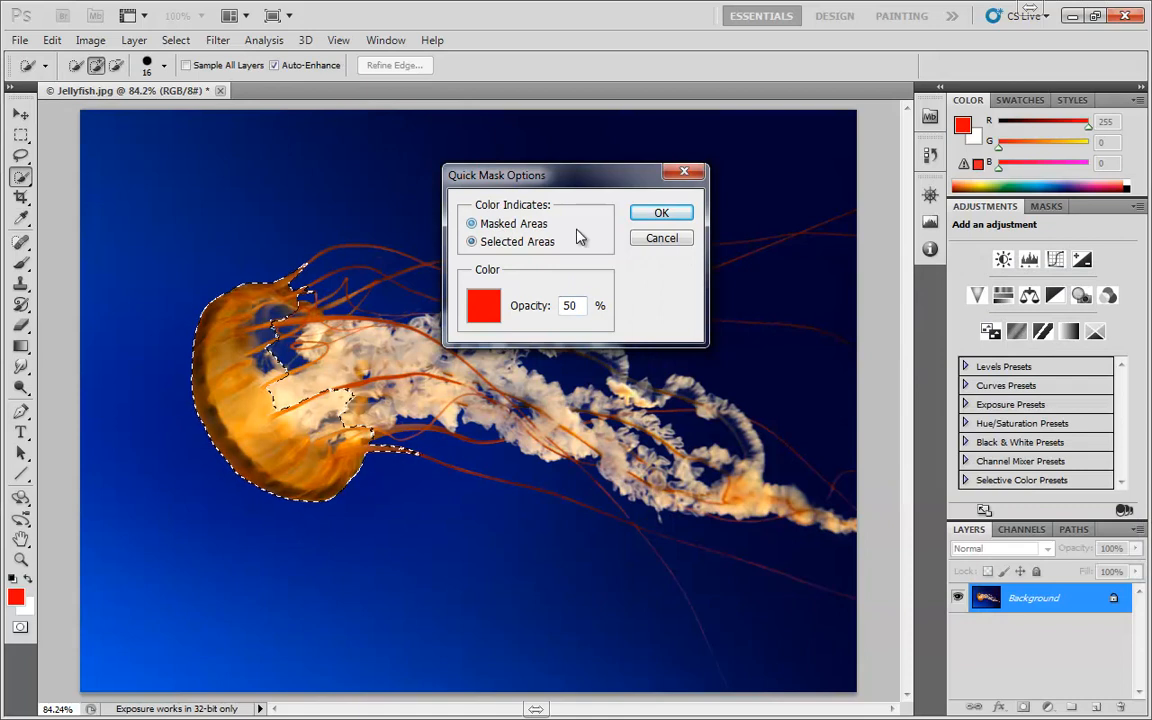
{"action": "left_click", "coordinate": [661, 212]}
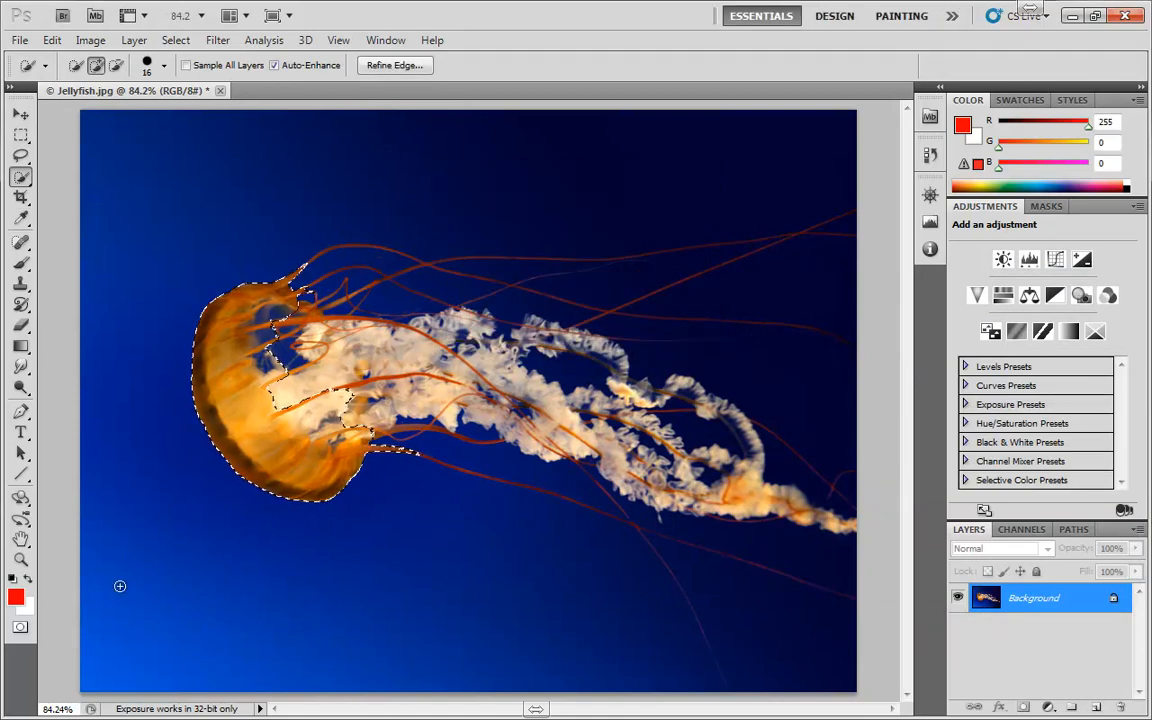
Enter Quick Mask mode and smudge the mask's edge downward below the jellyfish's bell
{"action": "left_click", "coordinate": [20, 626]}
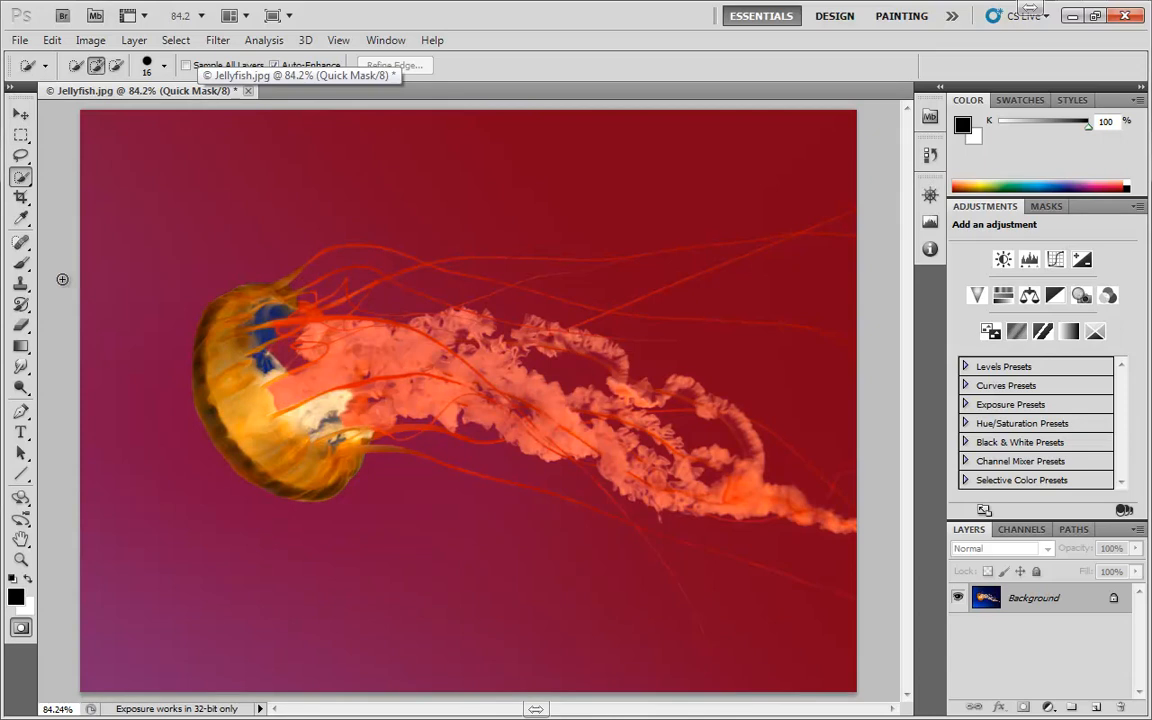
{"action": "left_click", "coordinate": [21, 367]}
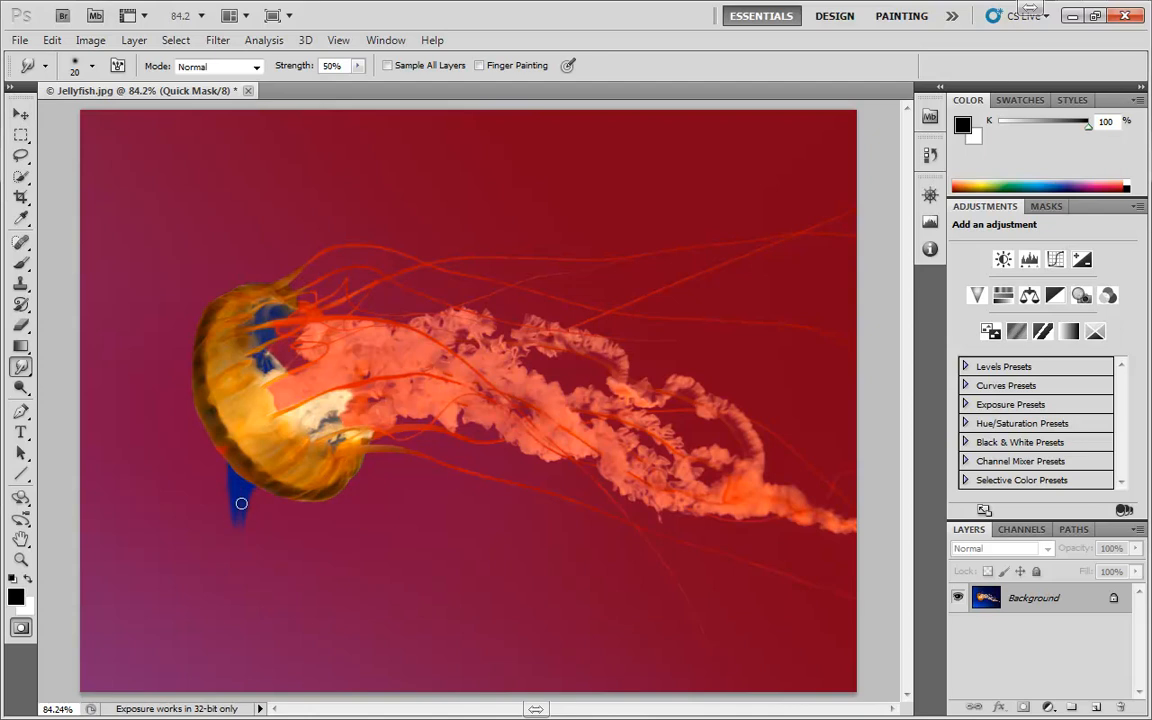
{"action": "left_click", "coordinate": [217, 40]}
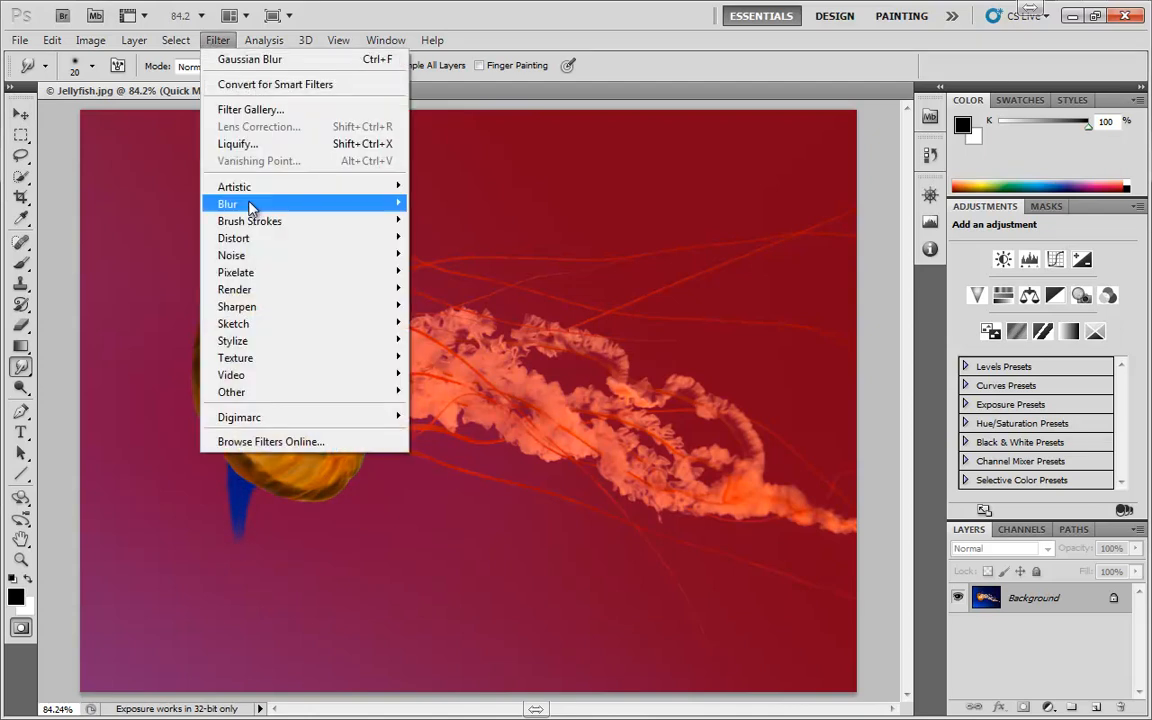
{"action": "mouse_move", "coordinate": [251, 206]}
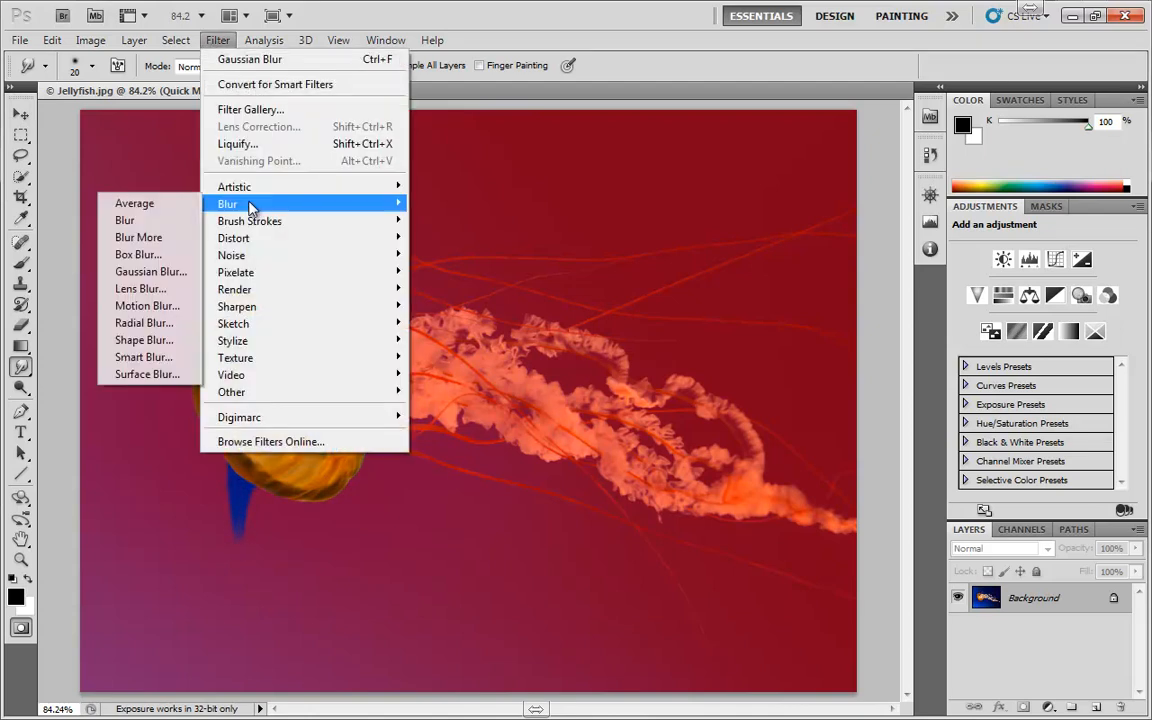
{"action": "left_click", "coordinate": [145, 127]}
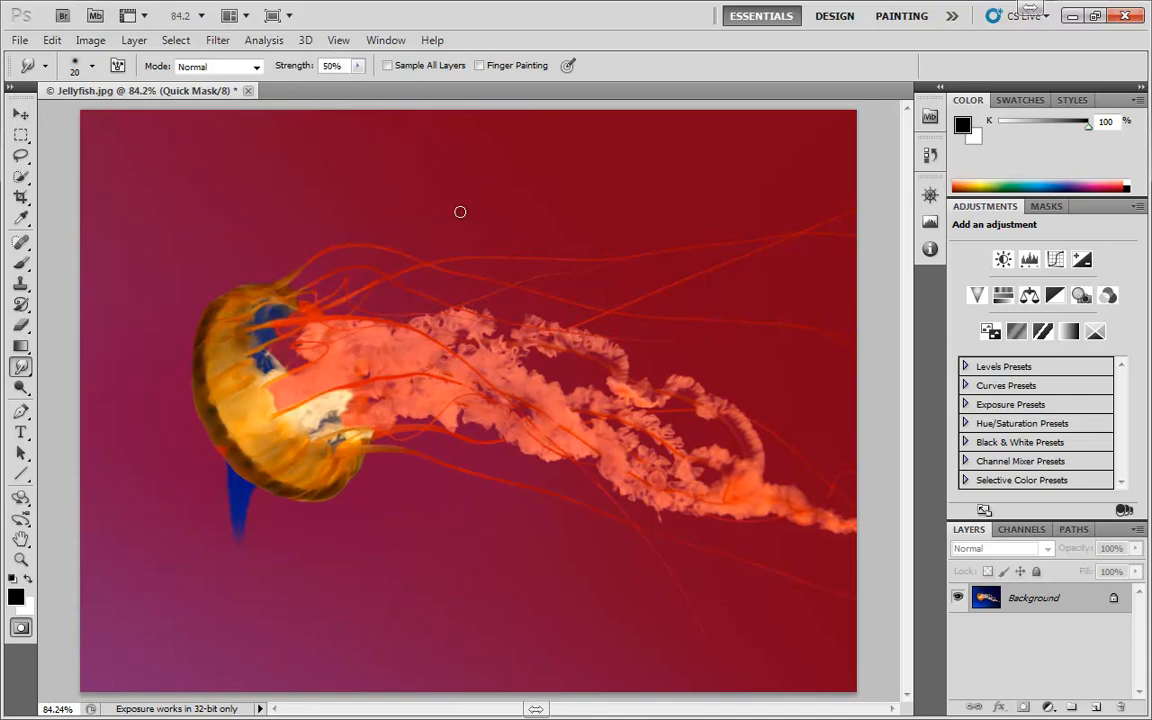
Leave Quick Mask mode, clear the selection, and render a Clouds filter into a fresh Quick Mask
{"action": "key", "text": "q"}
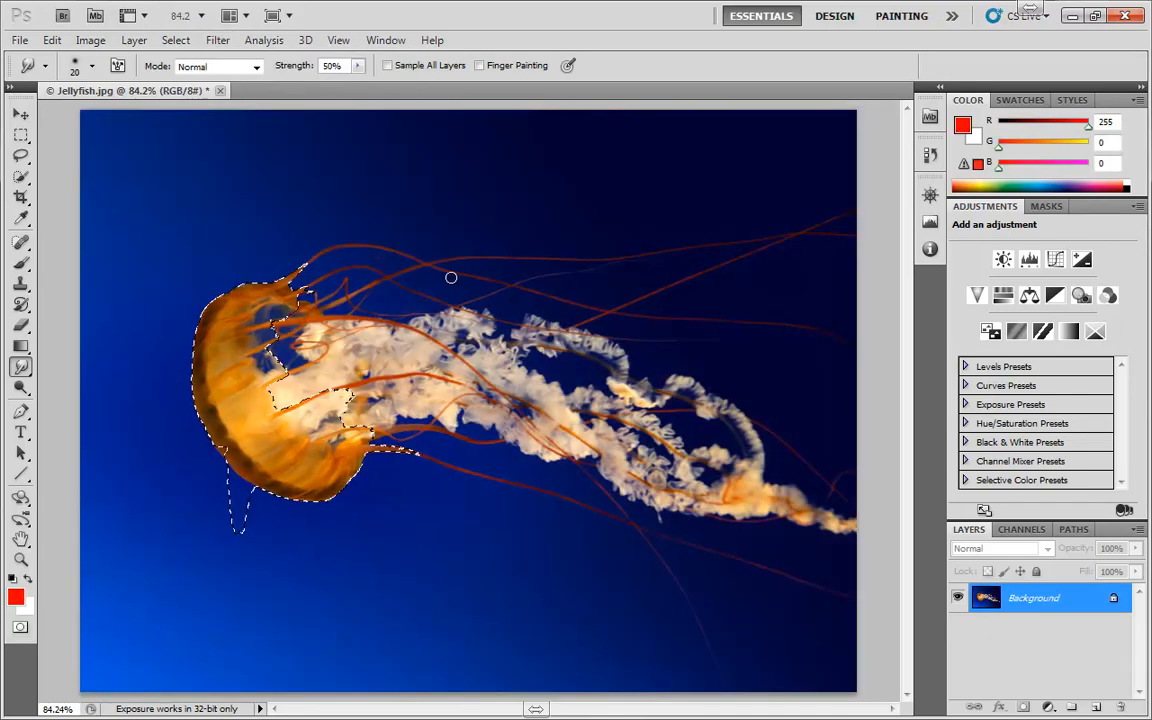
{"action": "key", "text": "ctrl+d"}
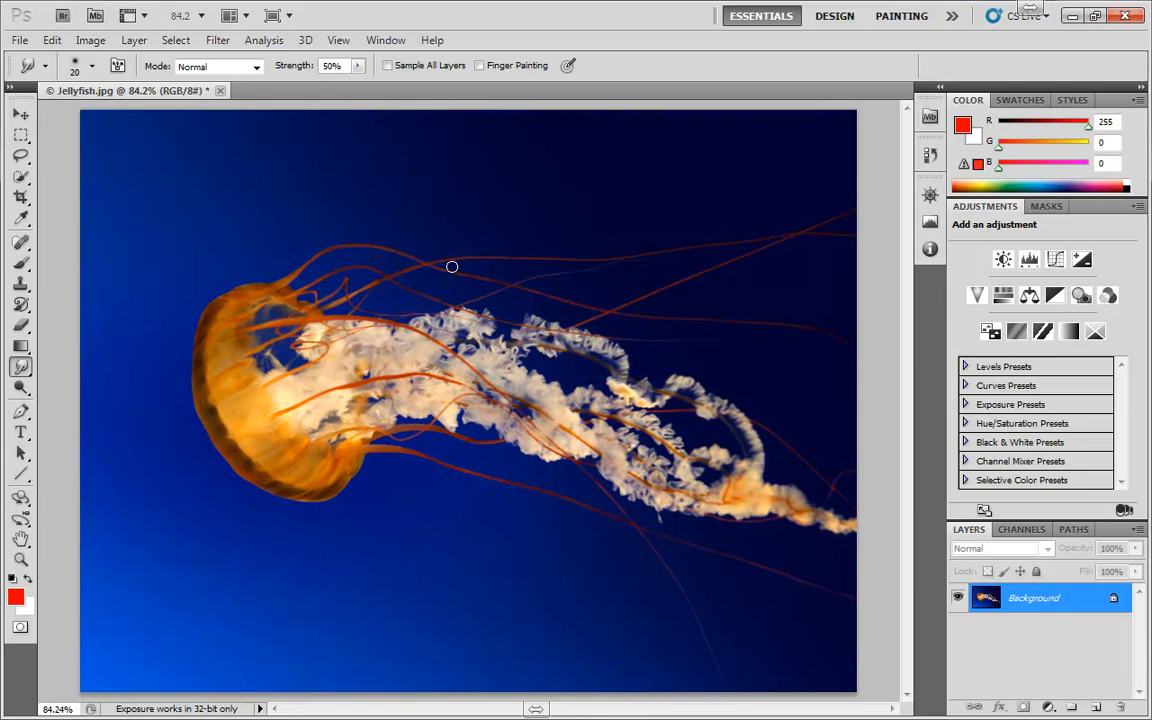
{"action": "key", "text": "q"}
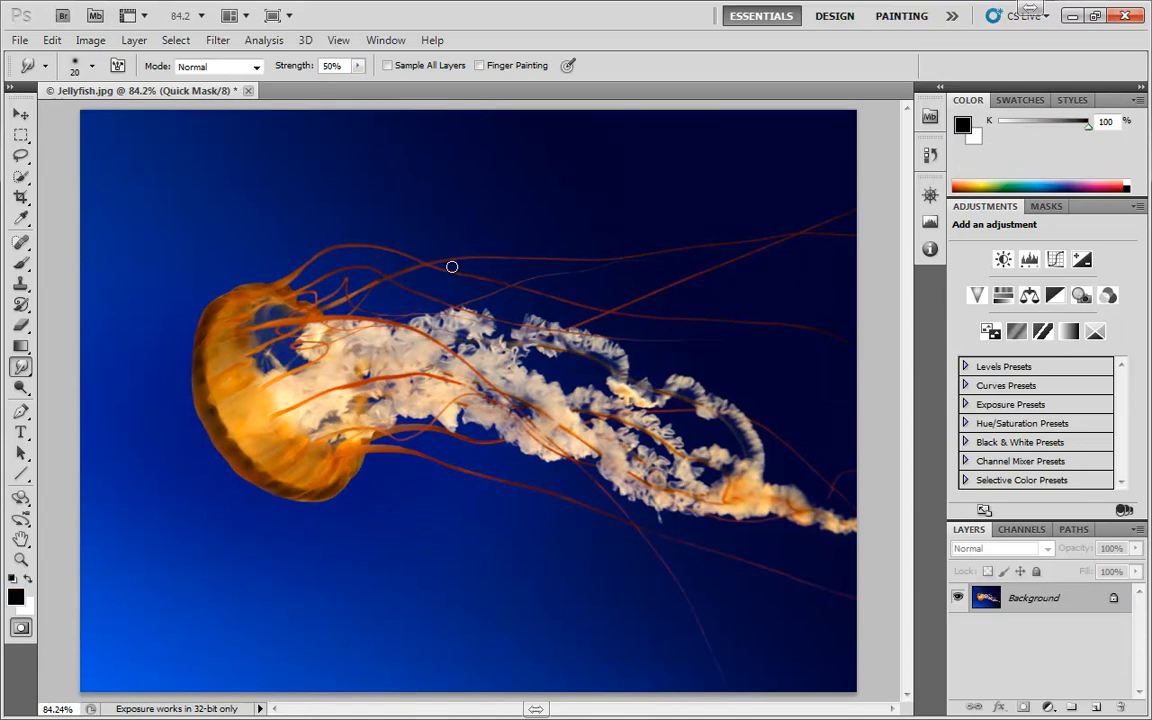
{"action": "left_click", "coordinate": [218, 40]}
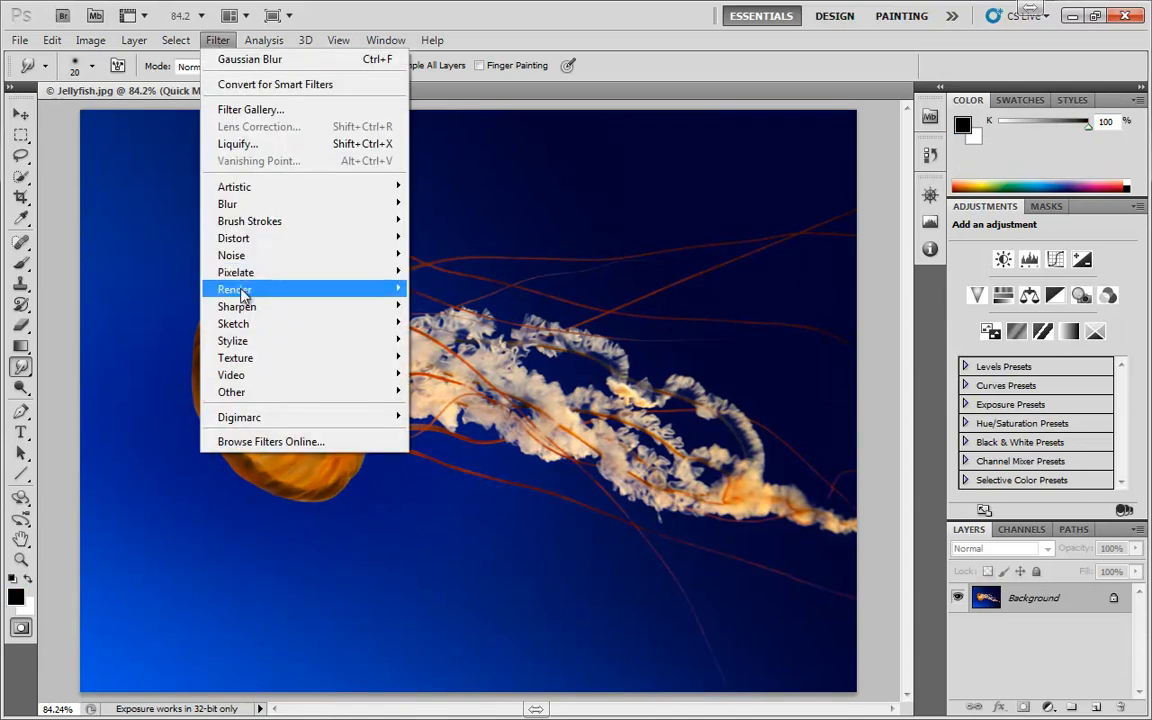
{"action": "mouse_move", "coordinate": [380, 296]}
{"action": "left_click", "coordinate": [122, 288]}
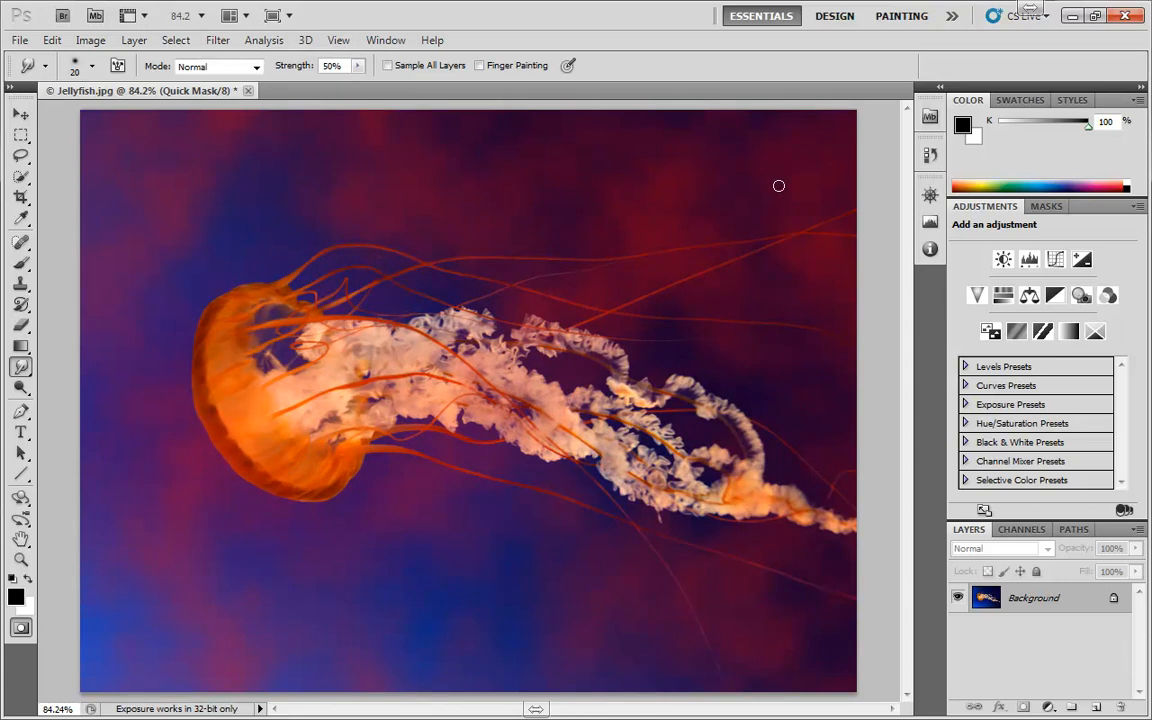
Convert the cloud mask to a selection and add a red (#ff0000) Solid Color fill layer masked by it
{"action": "key", "text": "q"}
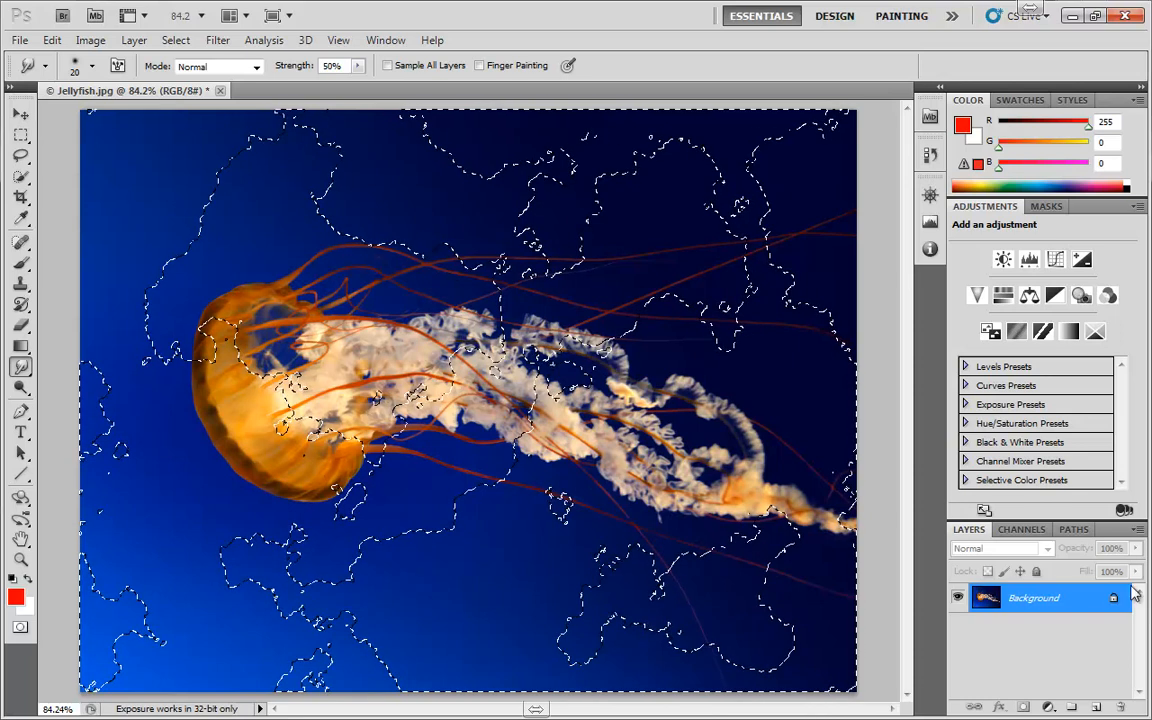
{"action": "left_click", "coordinate": [1048, 707]}
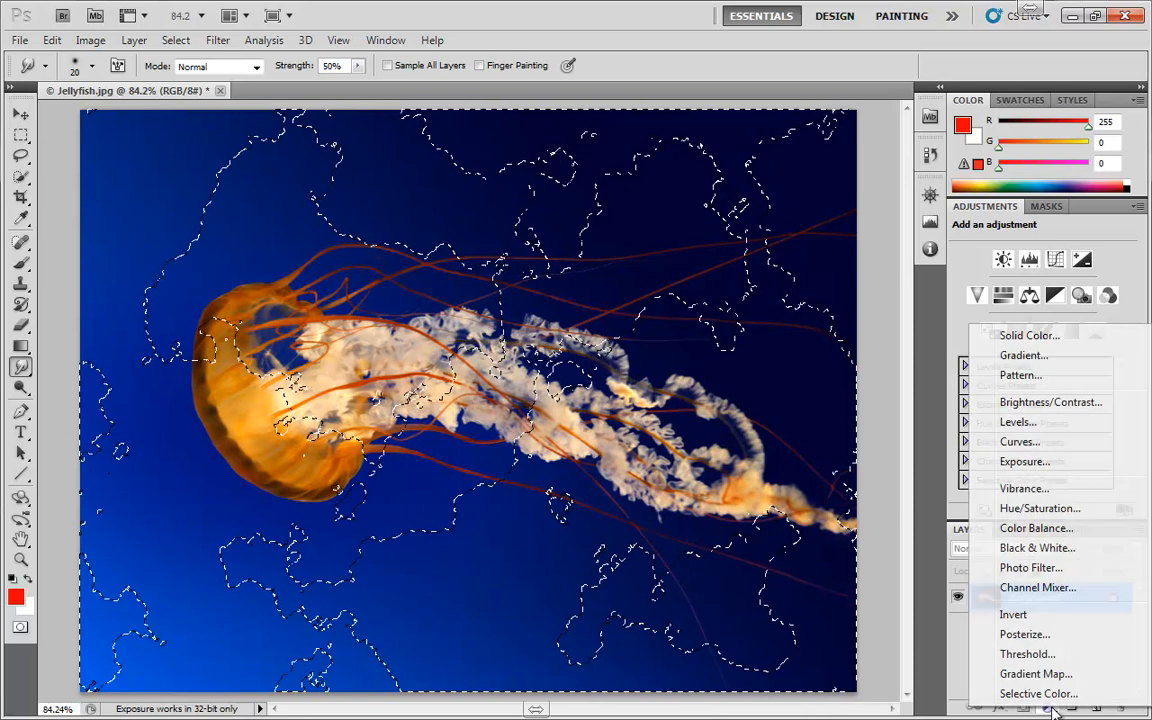
{"action": "left_click", "coordinate": [1033, 338]}
{"action": "left_click", "coordinate": [1069, 318]}
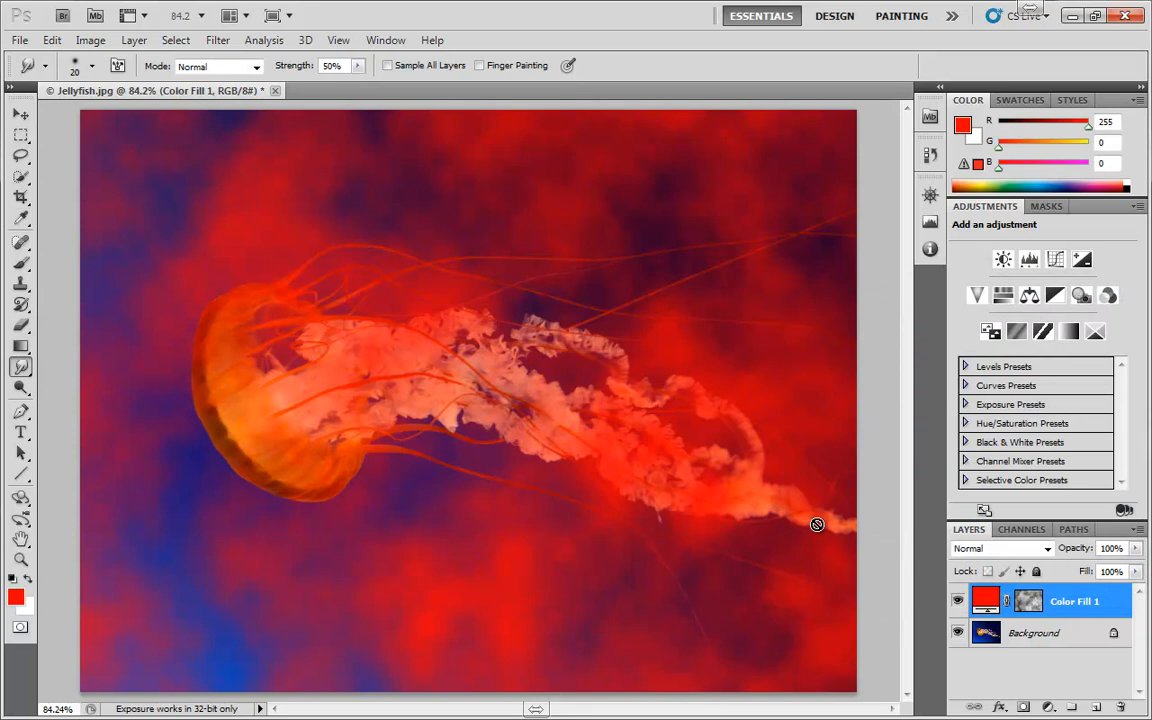
Change the solid color fill layer's colour to near-white (#fefeff) and set its opacity to 18%
{"action": "double_click", "coordinate": [982, 598]}
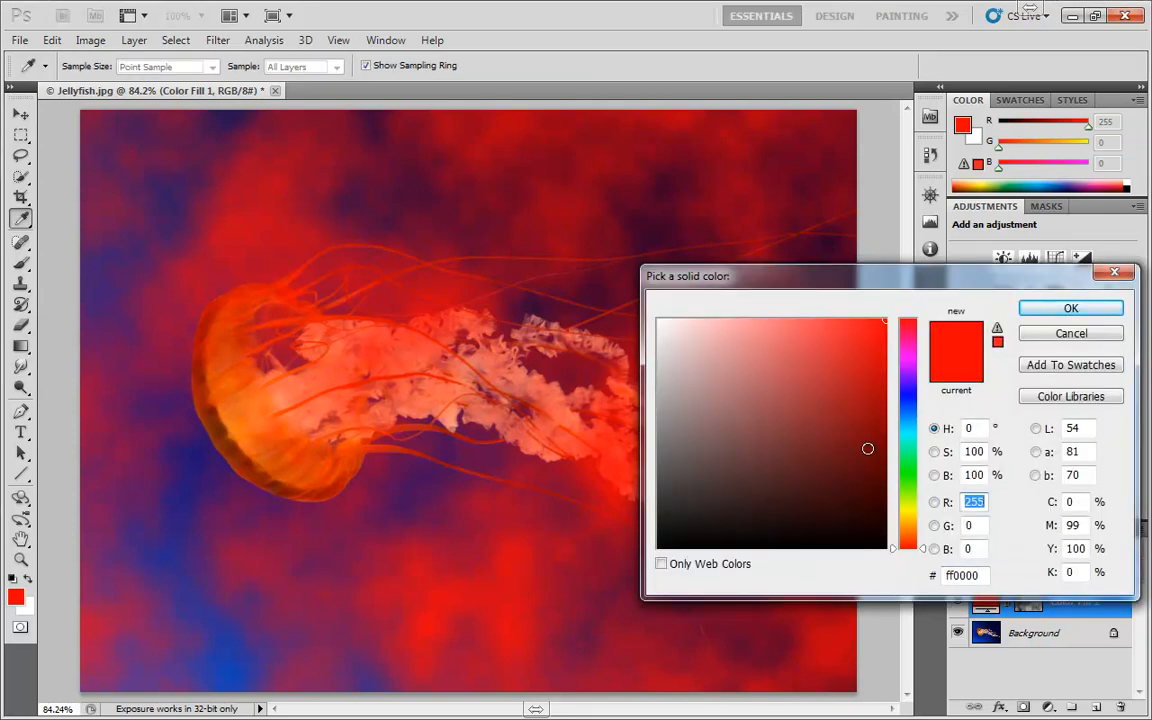
{"action": "left_click", "coordinate": [905, 440]}
{"action": "left_click", "coordinate": [910, 405]}
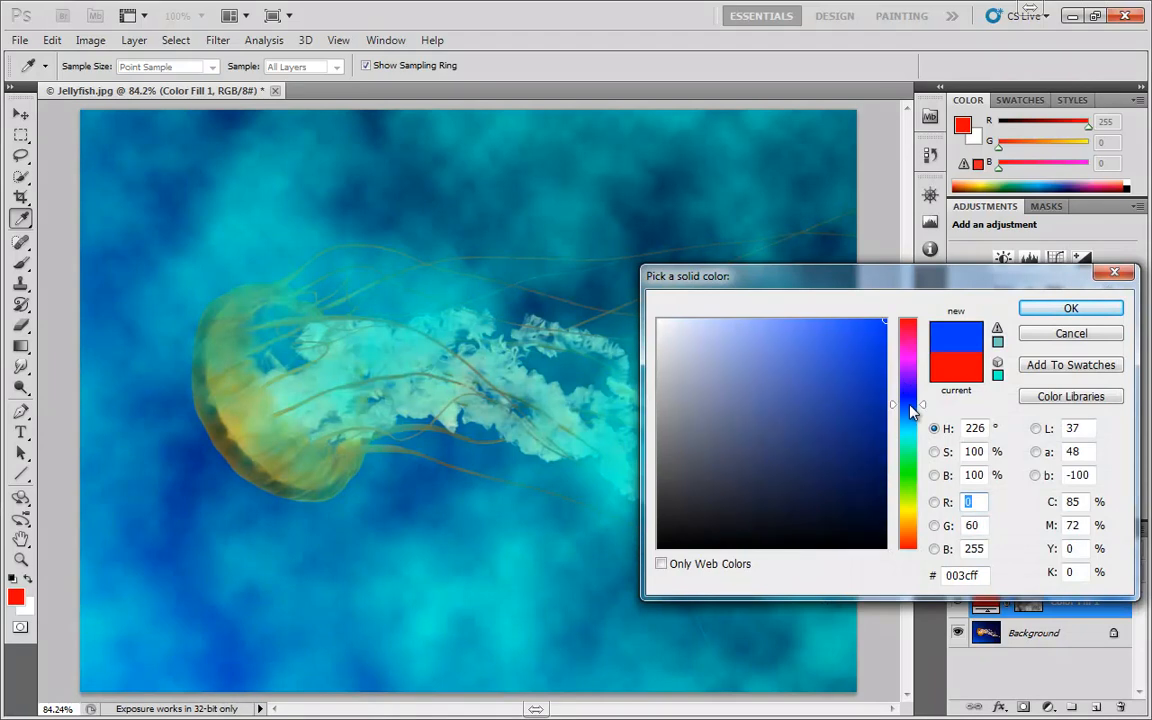
{"action": "left_click_drag", "start_coordinate": [824, 372], "coordinate": [659, 320]}
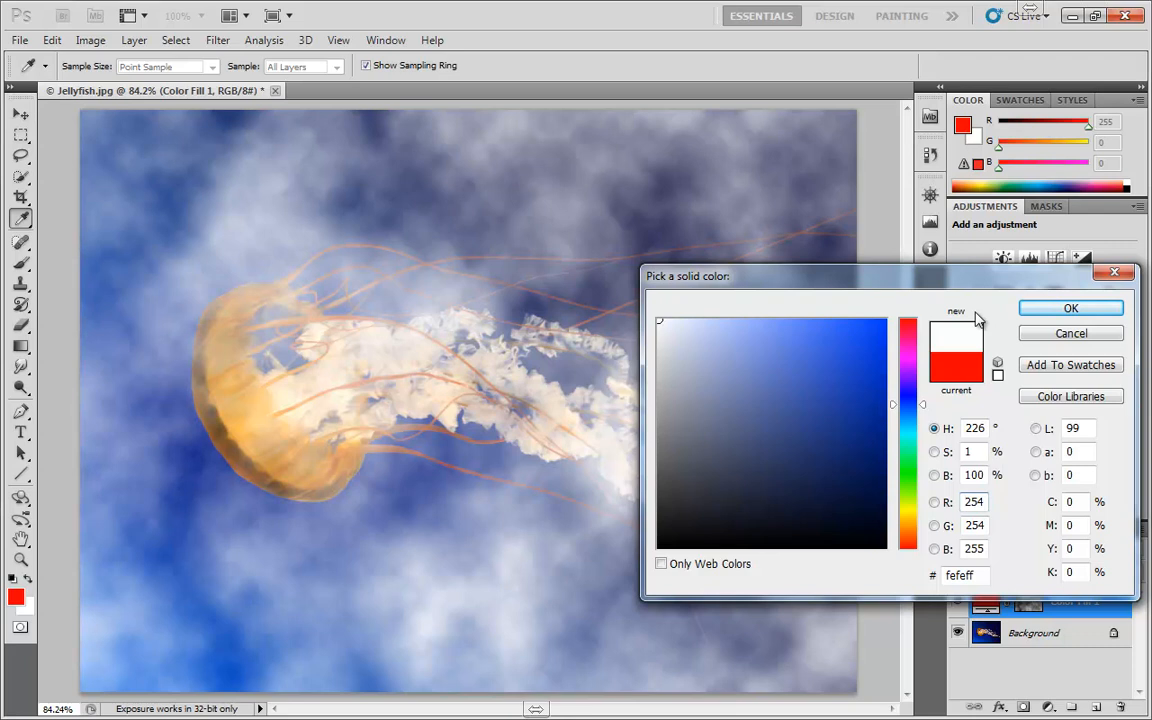
{"action": "key", "text": "r"}
{"action": "left_click", "coordinate": [1049, 314]}
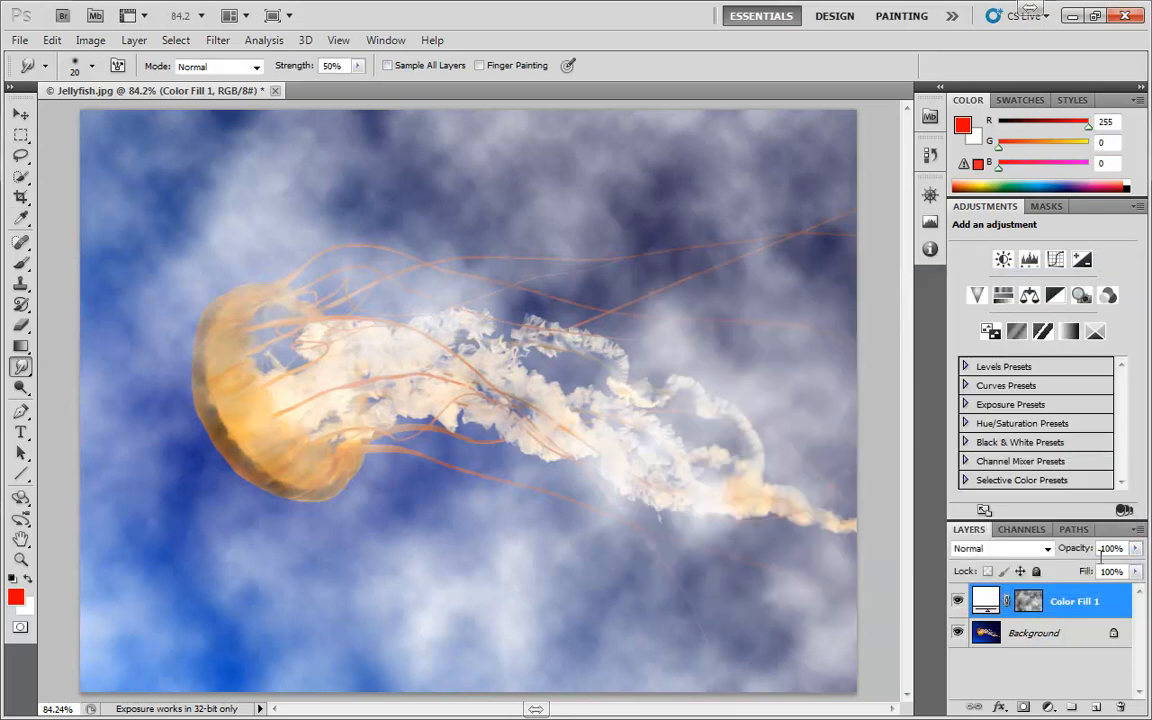
{"action": "left_click_drag", "start_coordinate": [1135, 548], "coordinate": [1065, 572]}
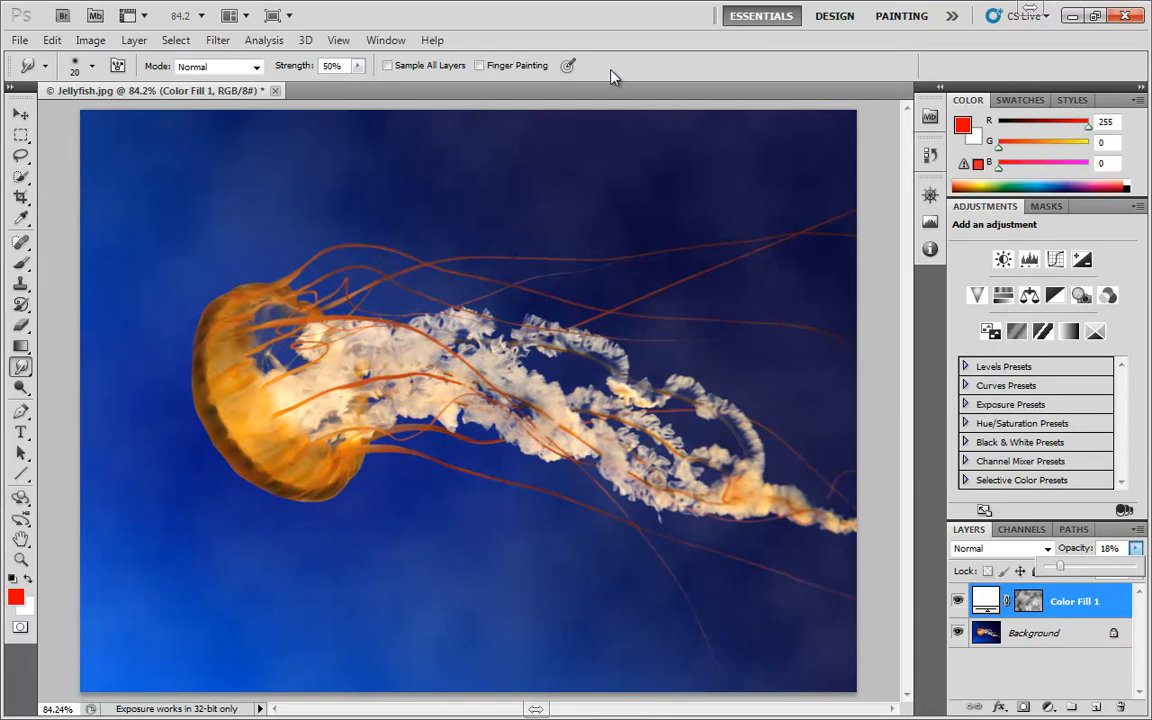